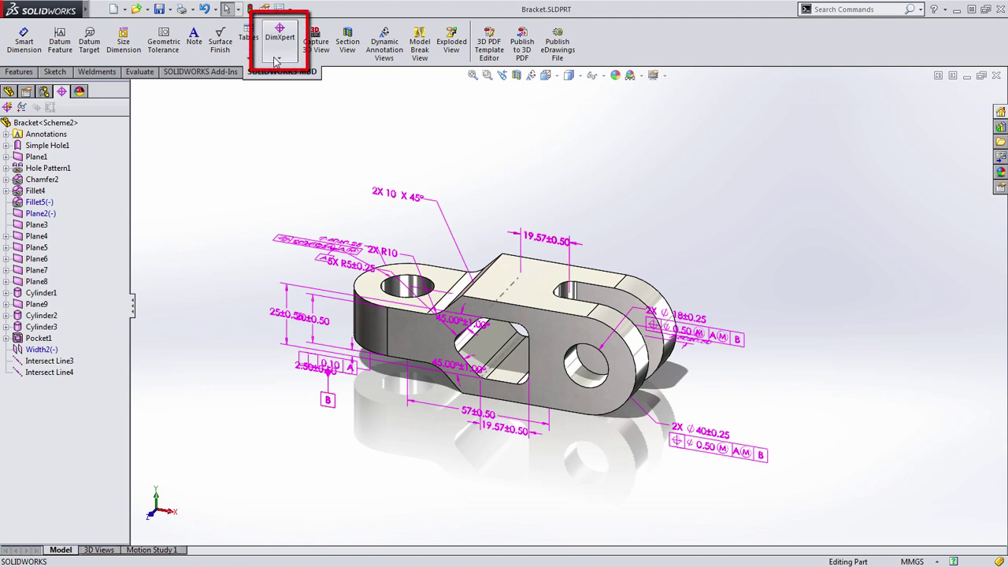
Step: Turn on Show Tolerance Status and orbit to inspect the green faces and yellow fork slot faces
mouse_move(746, 368)
middle_mouse_down()
mouse_move(763, 404)
mouse_move(666, 398)
mouse_move(736, 406)
mouse_move(790, 386)
mouse_move(778, 385)
middle_mouse_up()
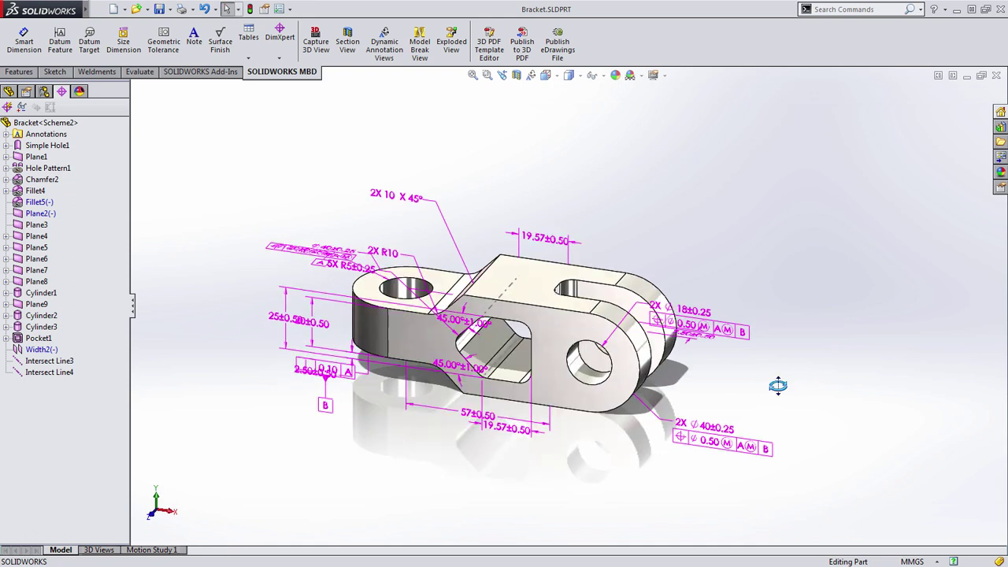
middle_click_drag(778, 385, 759, 400)
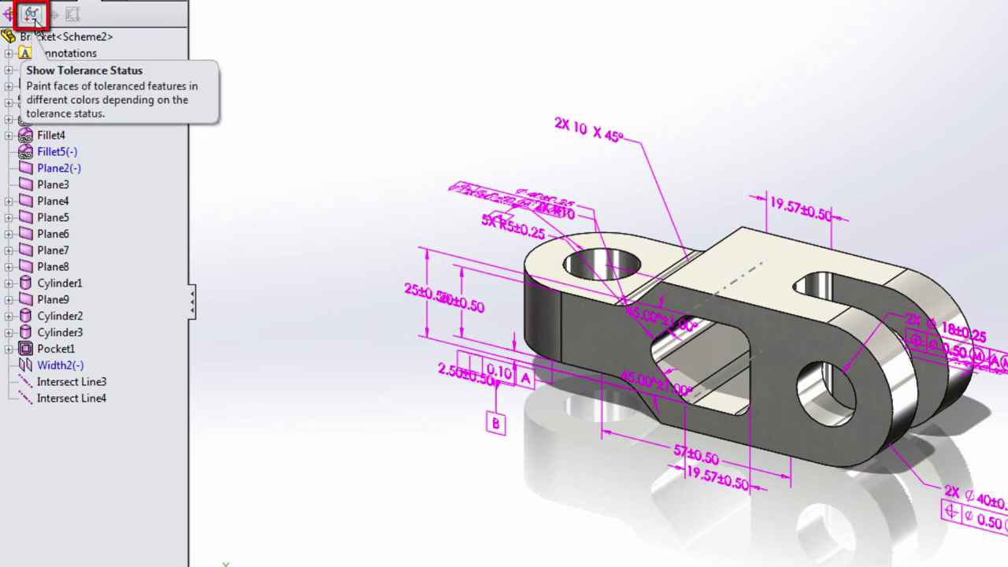
left_click(35, 17)
middle_click_drag(704, 154, 744, 182)
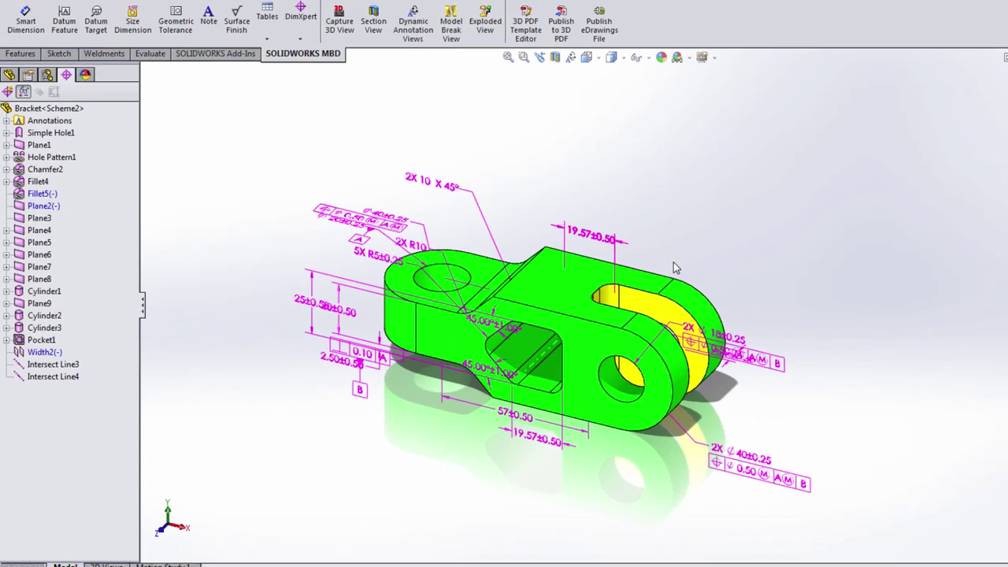
mouse_move(627, 270)
middle_mouse_down()
mouse_move(551, 270)
mouse_move(611, 278)
middle_mouse_up()
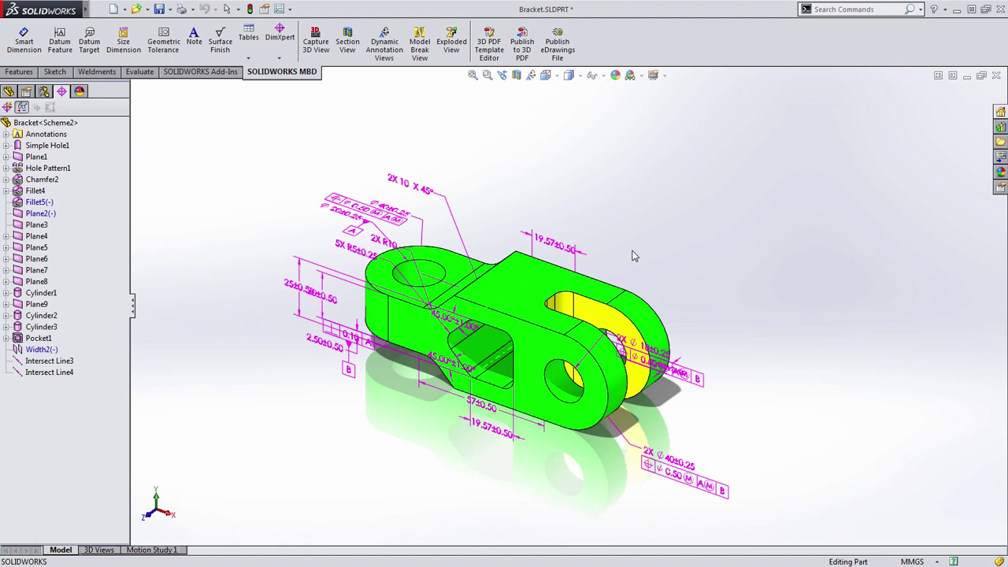
Step: Add a 2X R5±0.25 size dimension to the rounded slot ends and recheck tolerance status
left_click(279, 39)
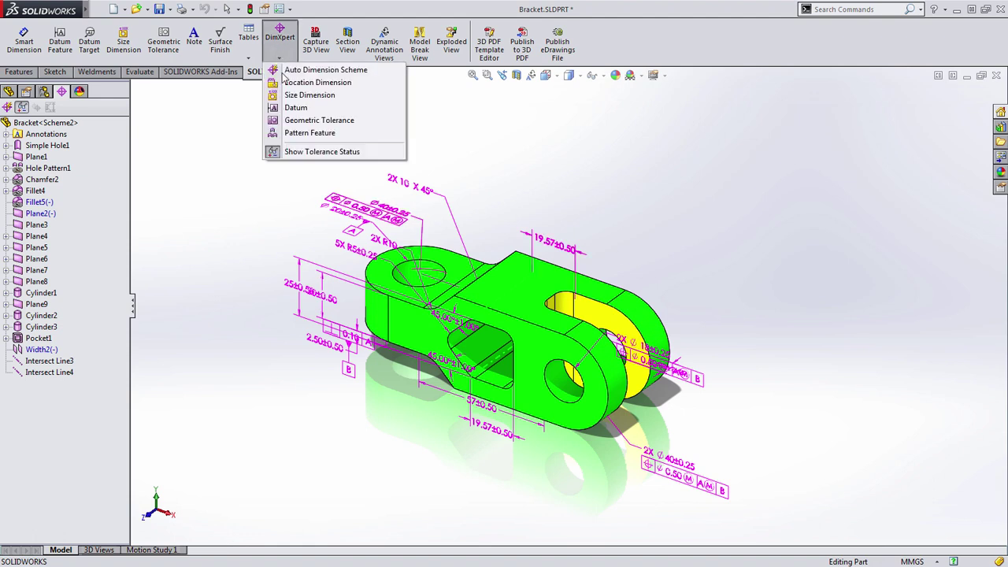
left_click(291, 96)
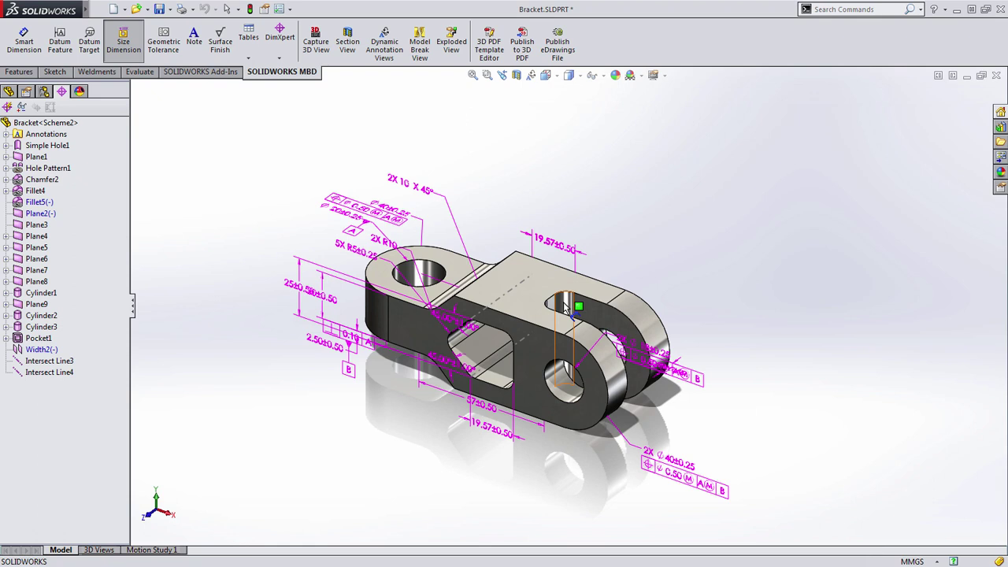
left_click(565, 307)
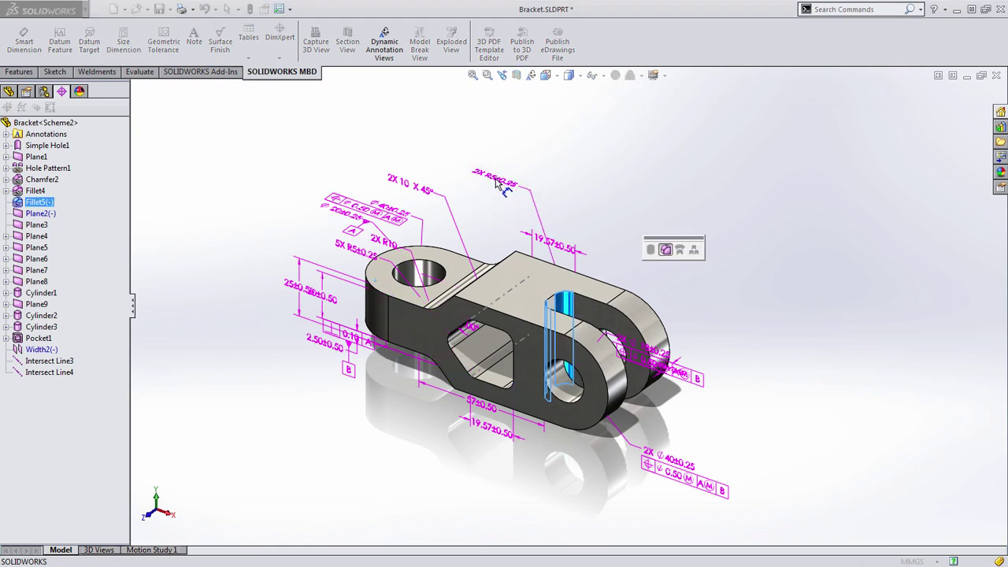
left_click(499, 198)
scroll(511, 203, "down", 4)
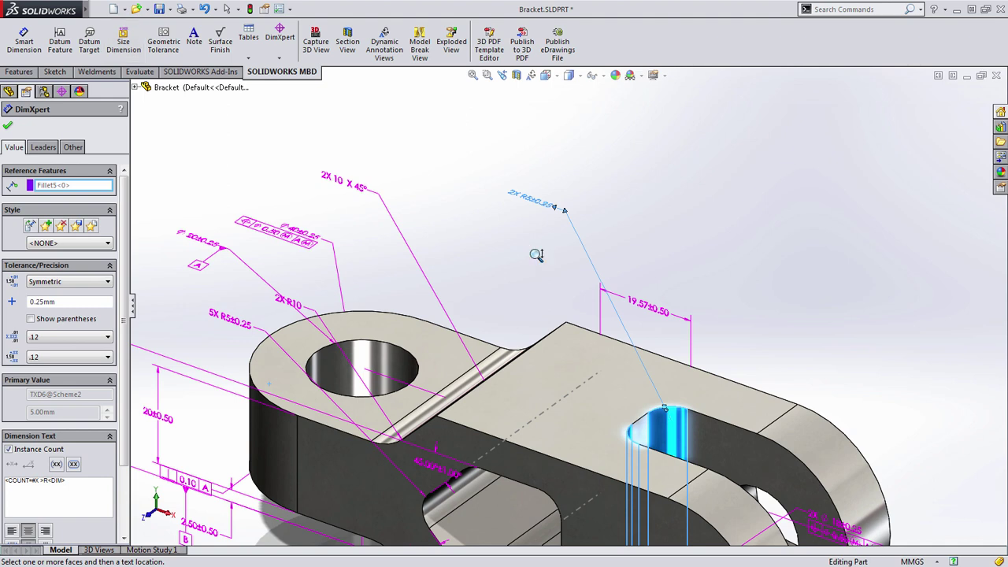
scroll(540, 262, "up", 3)
scroll(542, 272, "up", 2)
scroll(756, 330, "down", 2)
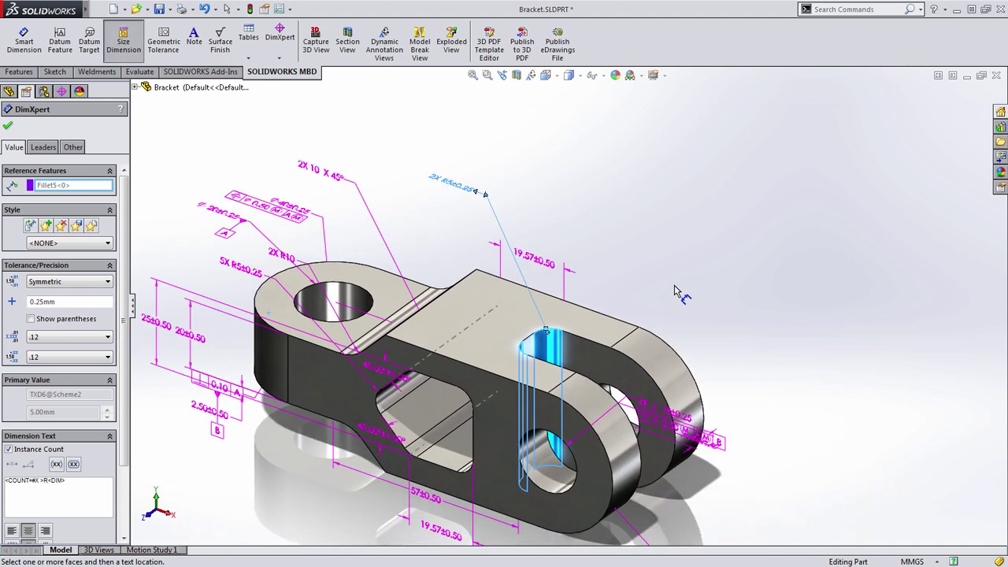
key("Escape")
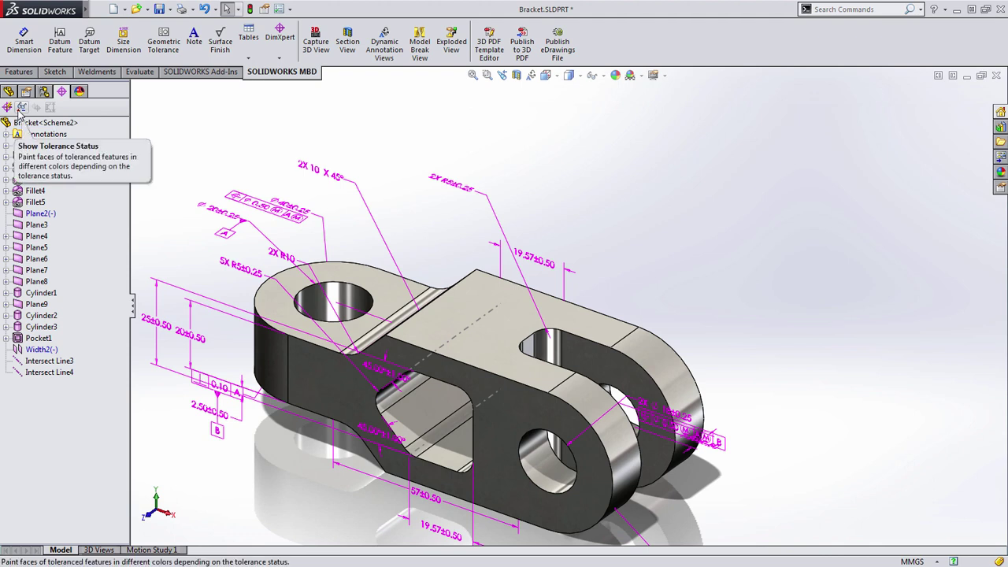
left_click(20, 108)
mouse_move(669, 367)
middle_mouse_down()
mouse_move(563, 362)
mouse_move(656, 366)
middle_mouse_up()
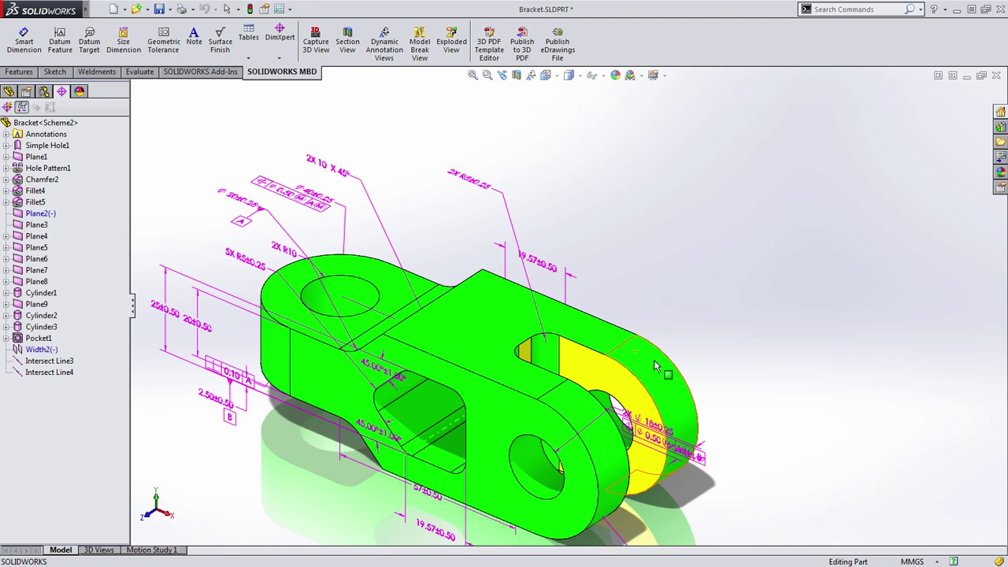
Step: Add a 15±0.25 width dimension across the fork lugs and refresh the tolerance colouring
left_click(279, 39)
left_click(309, 94)
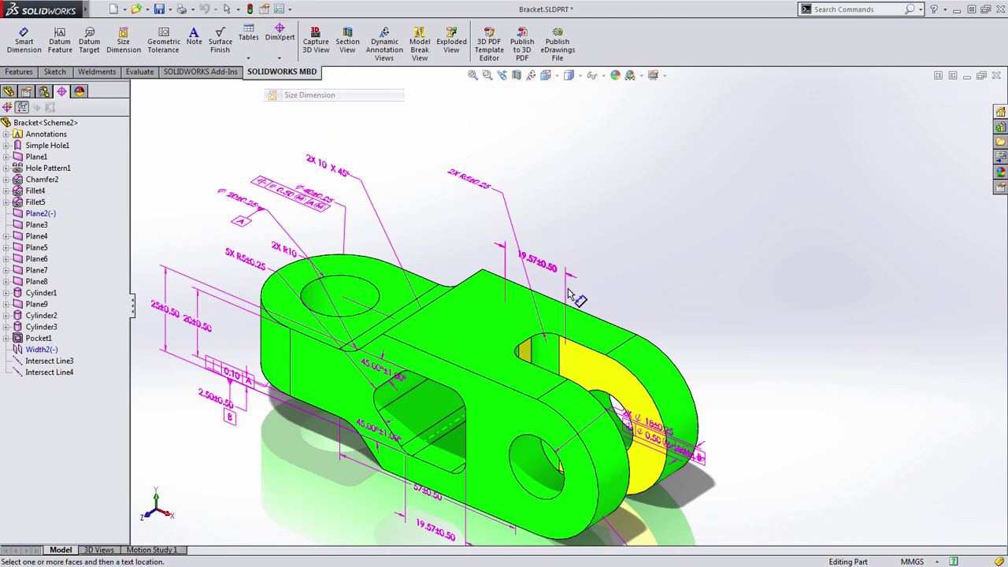
left_click(604, 367)
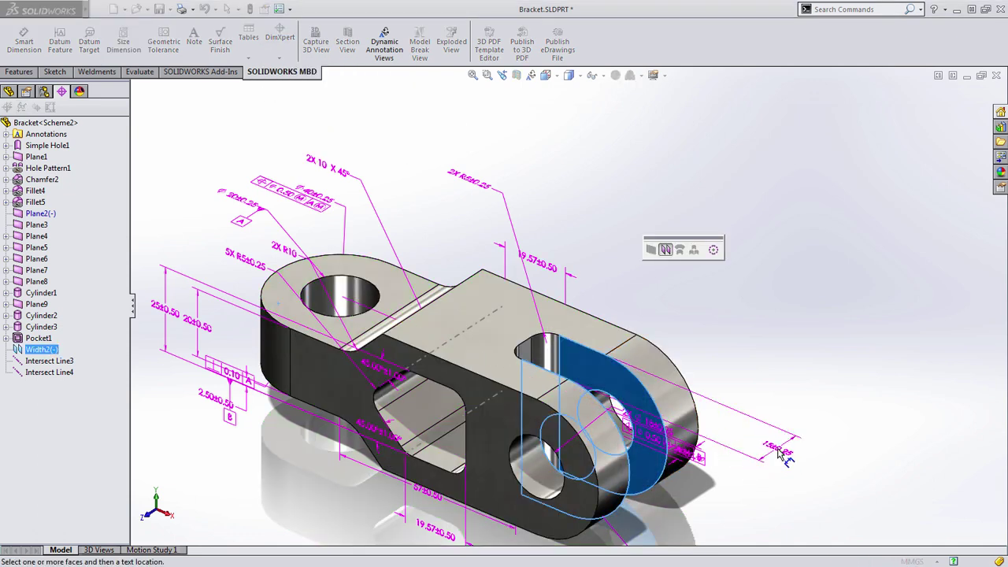
left_click(779, 453)
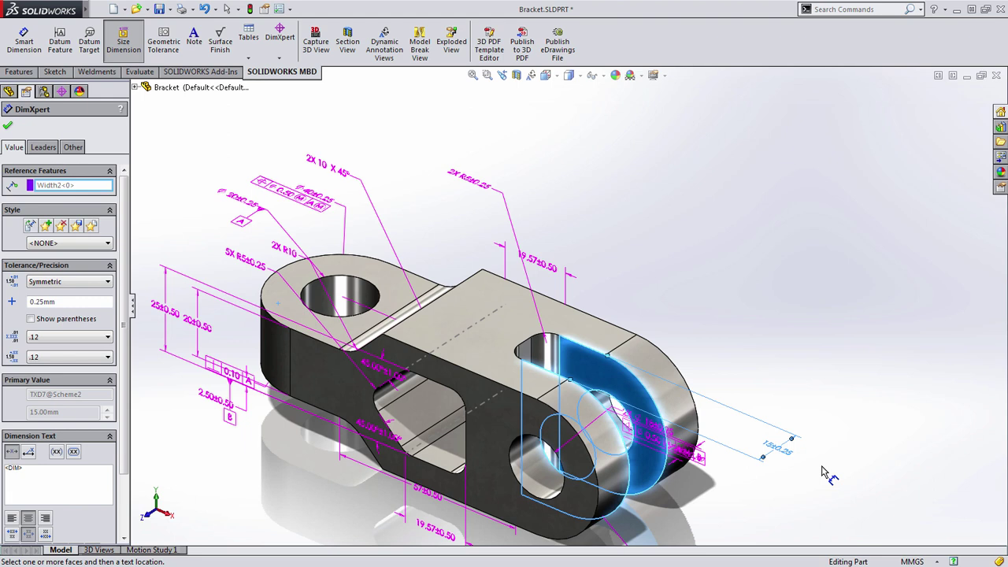
left_click(279, 39)
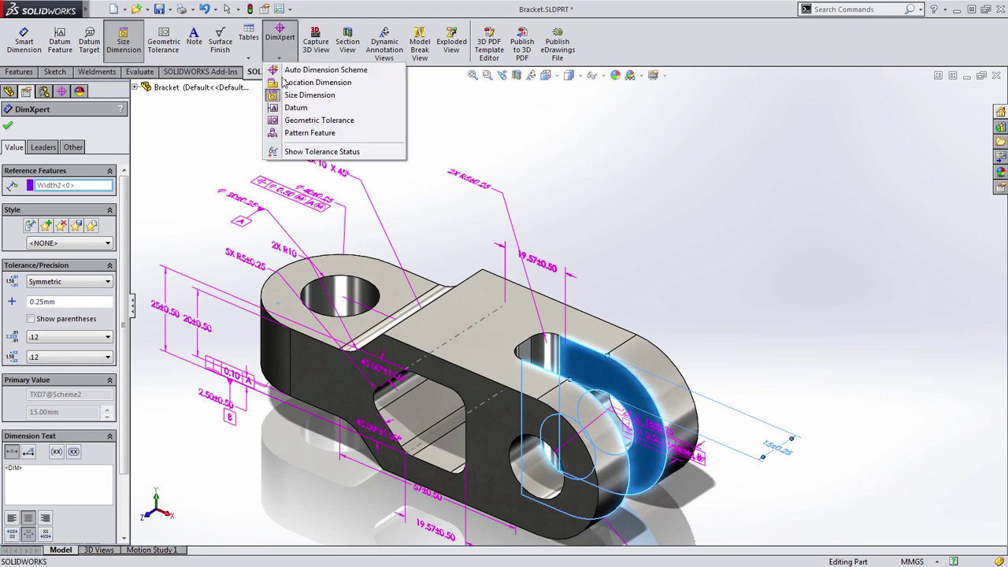
left_click(311, 137)
key("Escape")
left_click(279, 40)
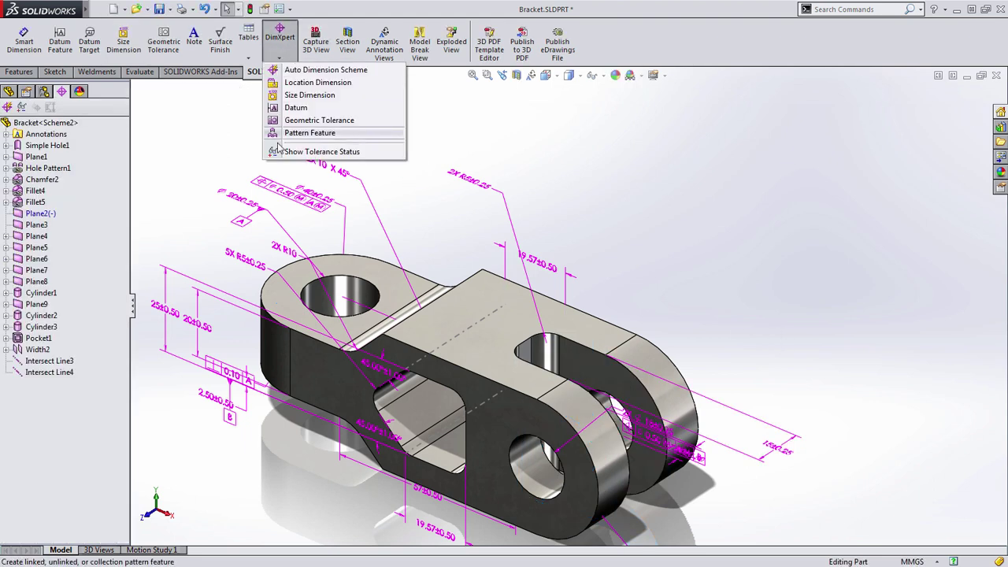
left_click(311, 137)
mouse_move(449, 216)
middle_mouse_down()
mouse_move(603, 338)
mouse_move(483, 371)
mouse_move(496, 382)
middle_mouse_up()
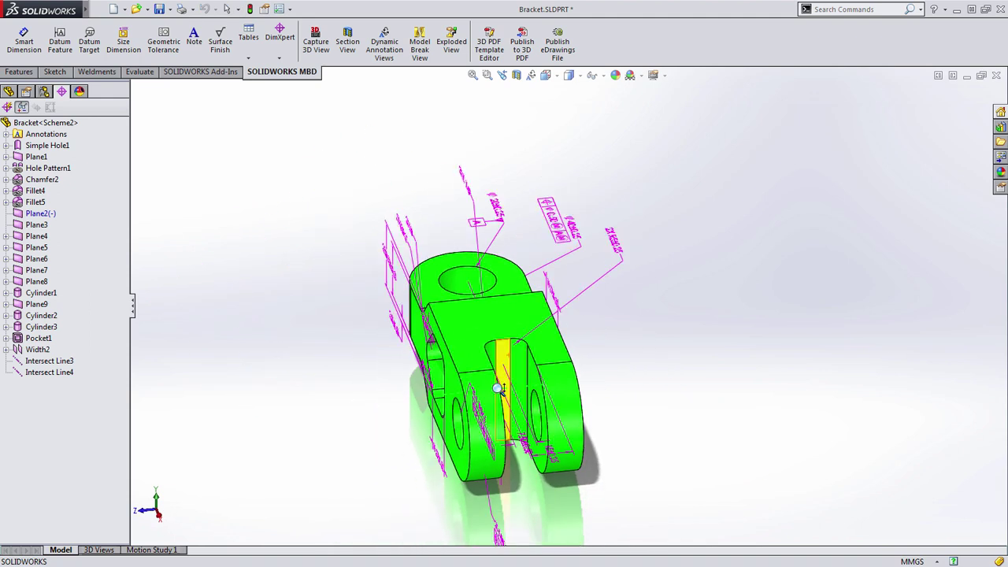
Step: Place a 40±0.50 location dimension from the fork slot face to the top hole
left_click(291, 55)
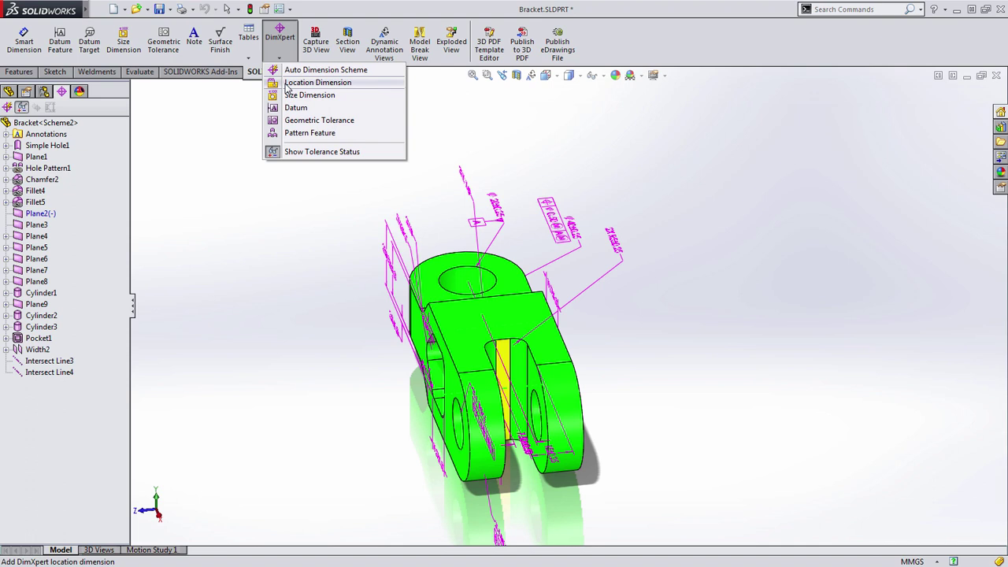
left_click(287, 85)
scroll(539, 322, "down", 3)
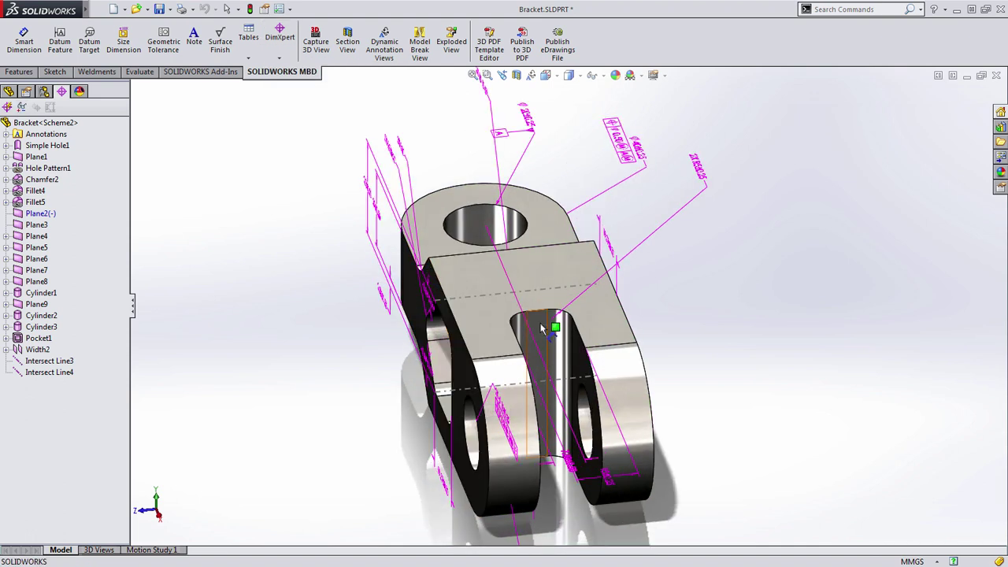
left_click(540, 322)
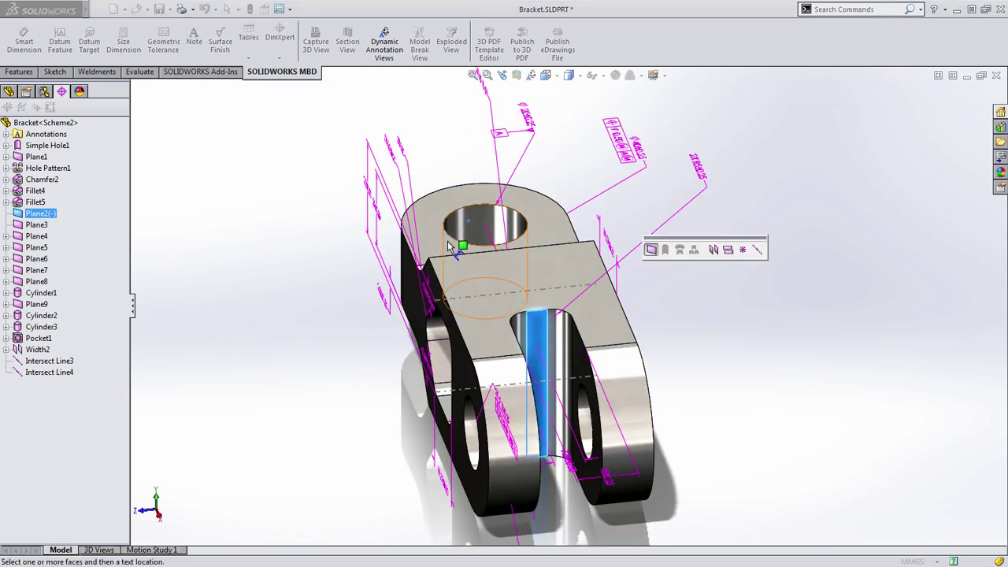
middle_click_drag(459, 245, 433, 269)
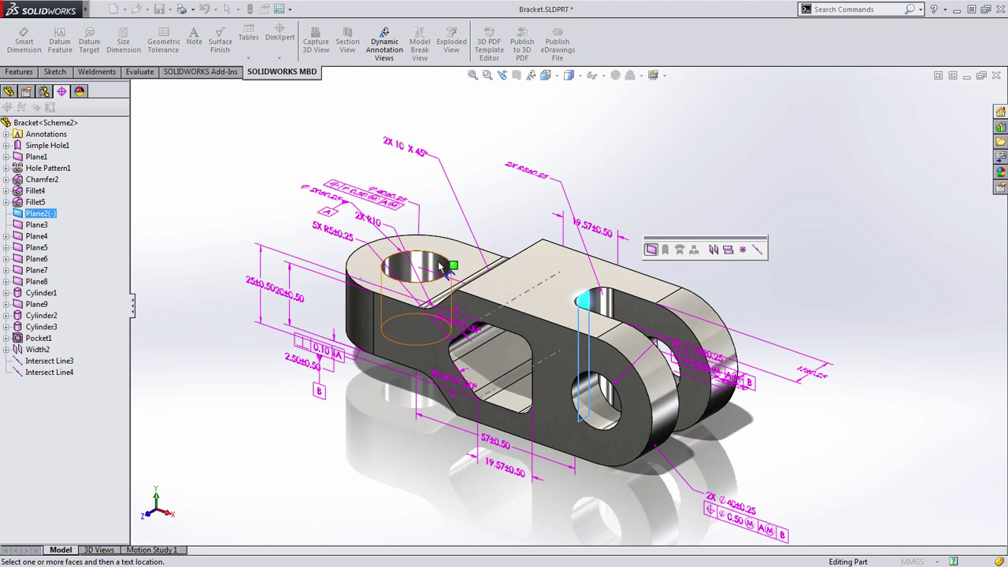
left_click(437, 268)
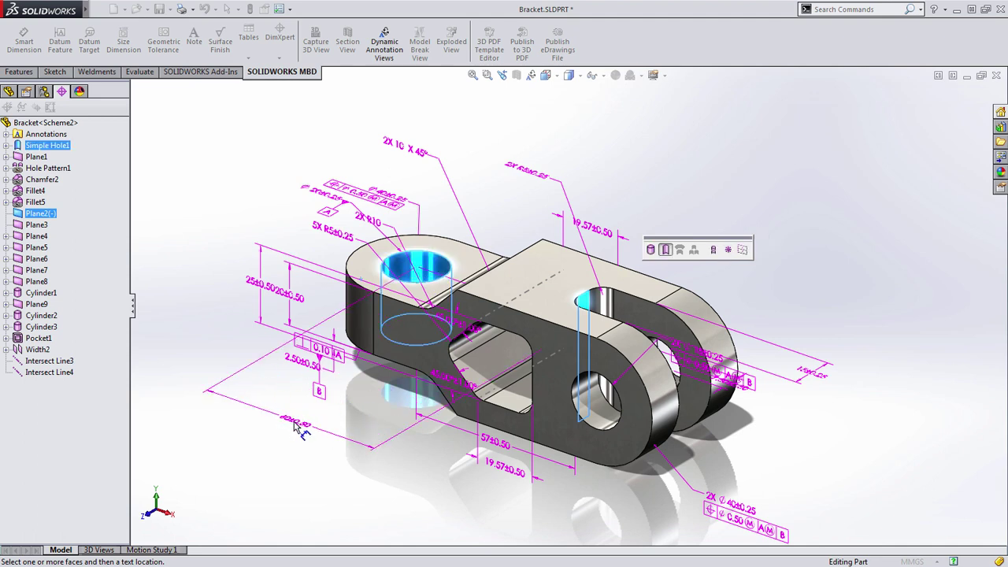
left_click(311, 411)
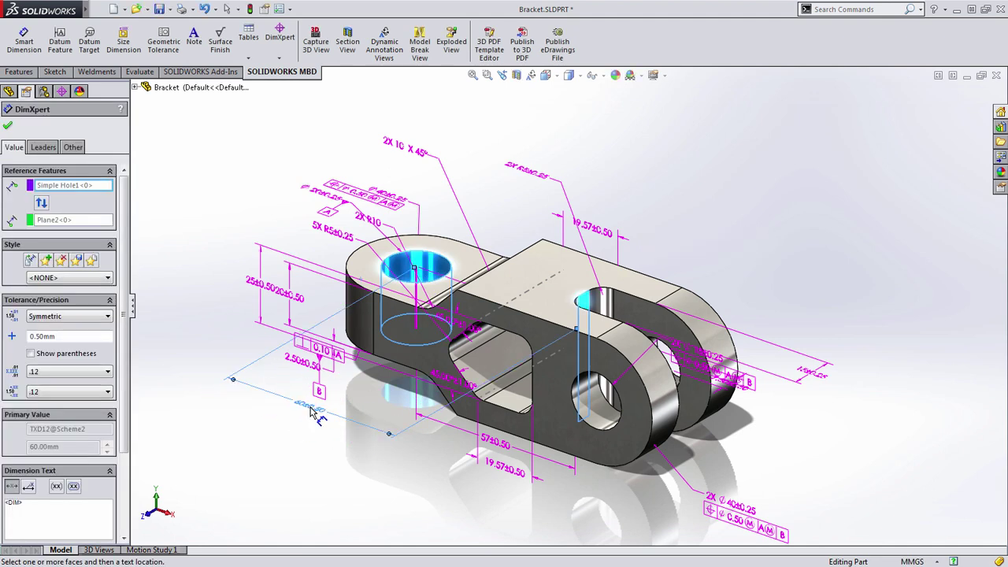
key("Escape")
scroll(519, 461, "up", 2)
middle_click_drag(520, 461, 581, 439)
scroll(591, 472, "down", 1)
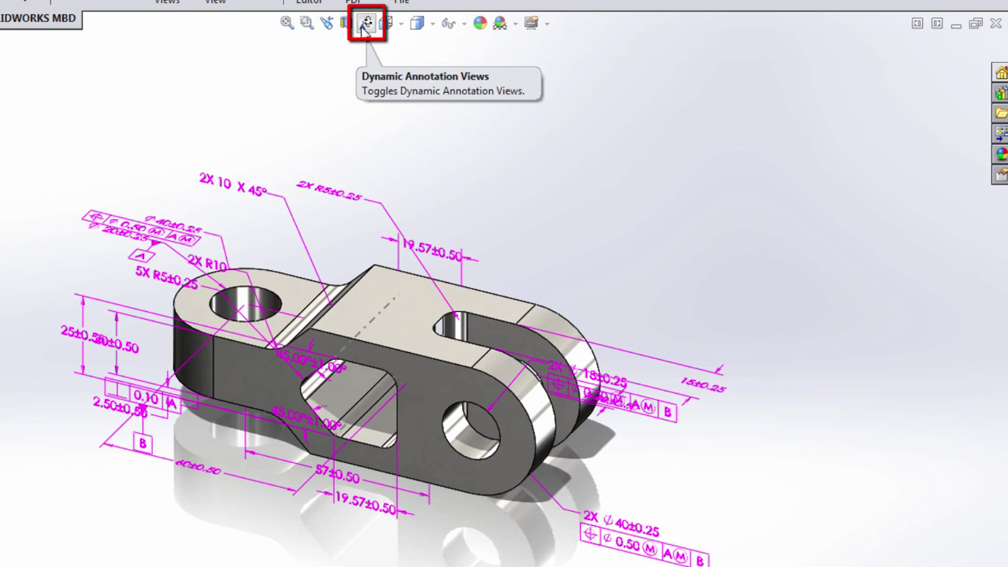
Step: Enable dynamic annotation views, orbit face-on and back, then disable them and zoom out
left_click(365, 26)
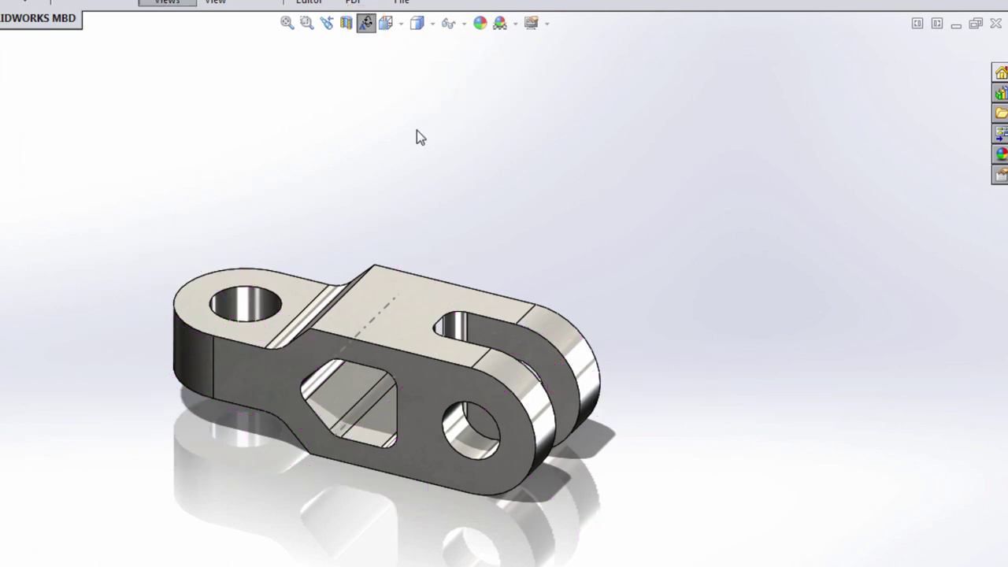
mouse_move(439, 113)
middle_mouse_down()
mouse_move(461, 180)
mouse_move(488, 340)
mouse_move(504, 355)
mouse_move(513, 354)
mouse_move(527, 198)
middle_mouse_up()
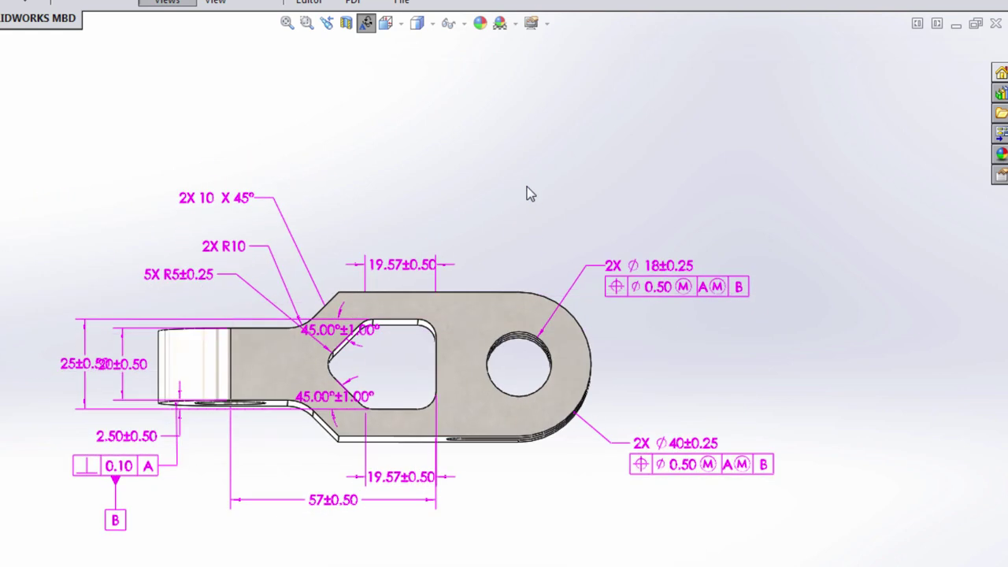
middle_click_drag(567, 134, 506, 281)
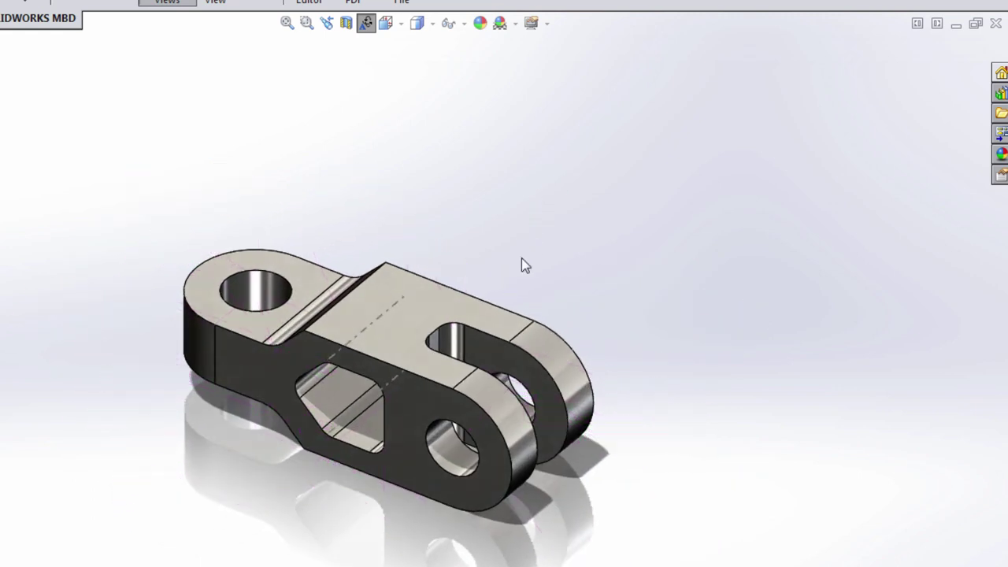
left_click(366, 24)
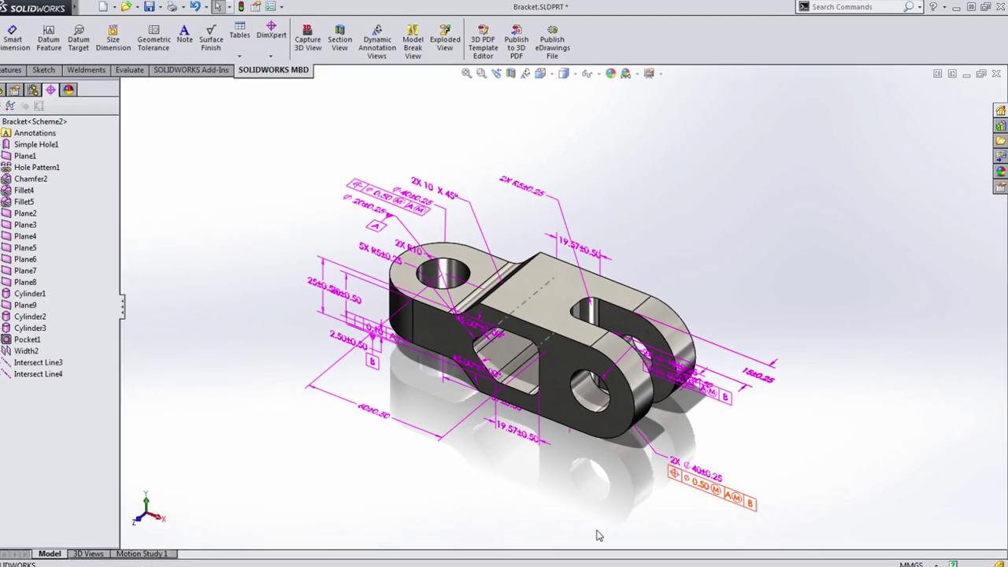
middle_click_drag(598, 536, 613, 477, "shift")
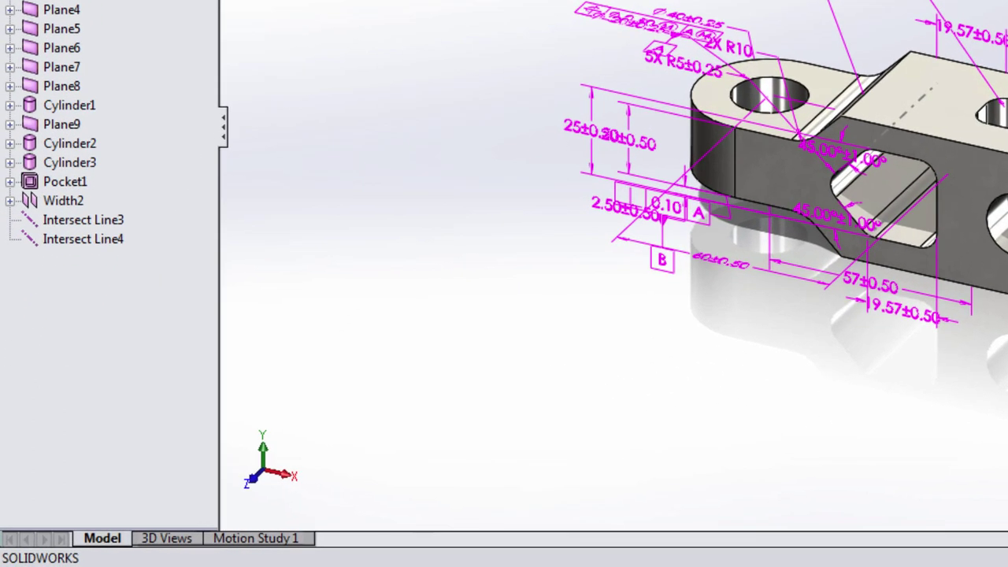
Step: Show the All Dimensions 3D view and expand Annotations to reveal Front, Top, Pocket and Notch
left_click(177, 543)
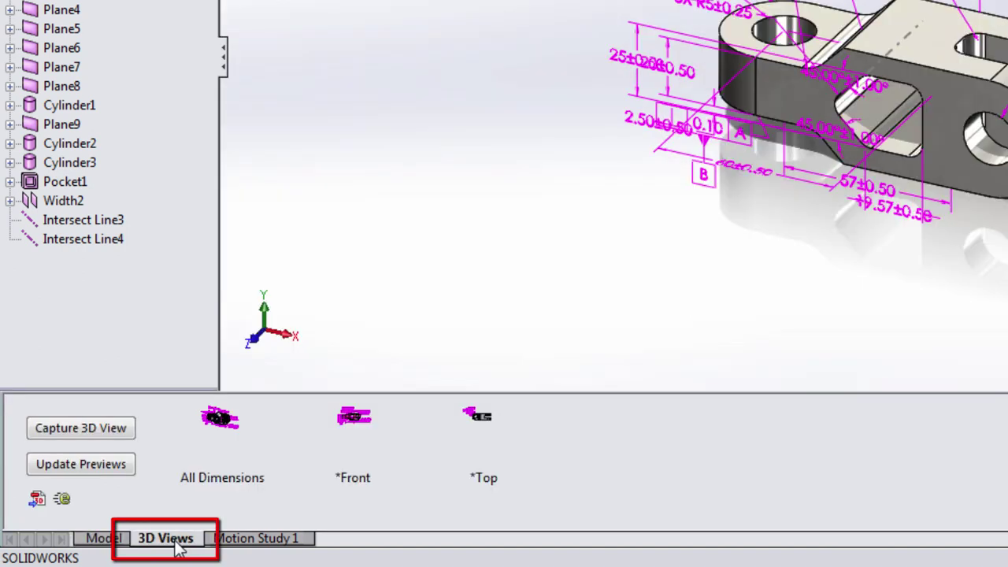
left_click(236, 469)
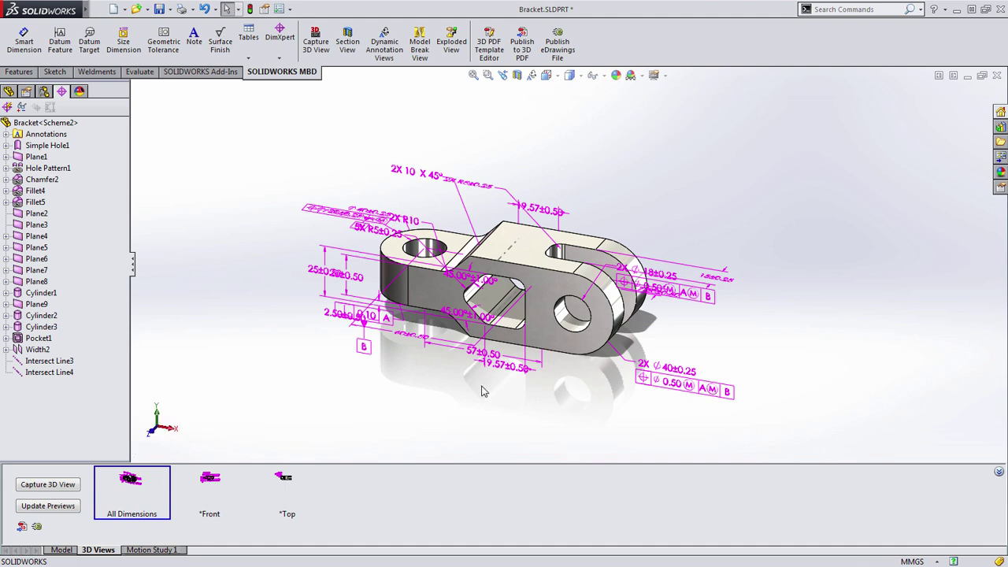
left_click(6, 135)
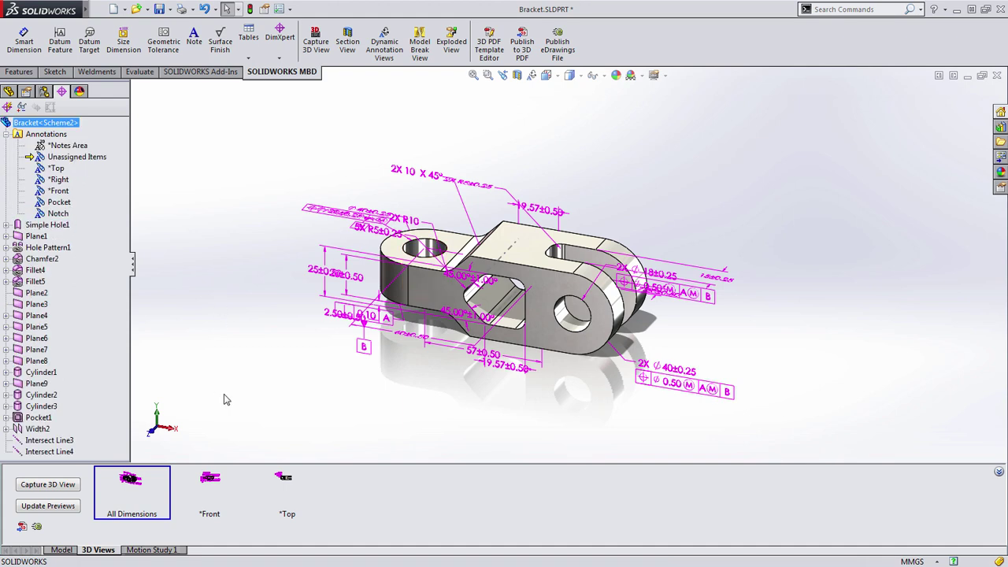
Step: Activate the *Front 3D view, then Activate and Reorient the Pocket annotation view
left_click(211, 482)
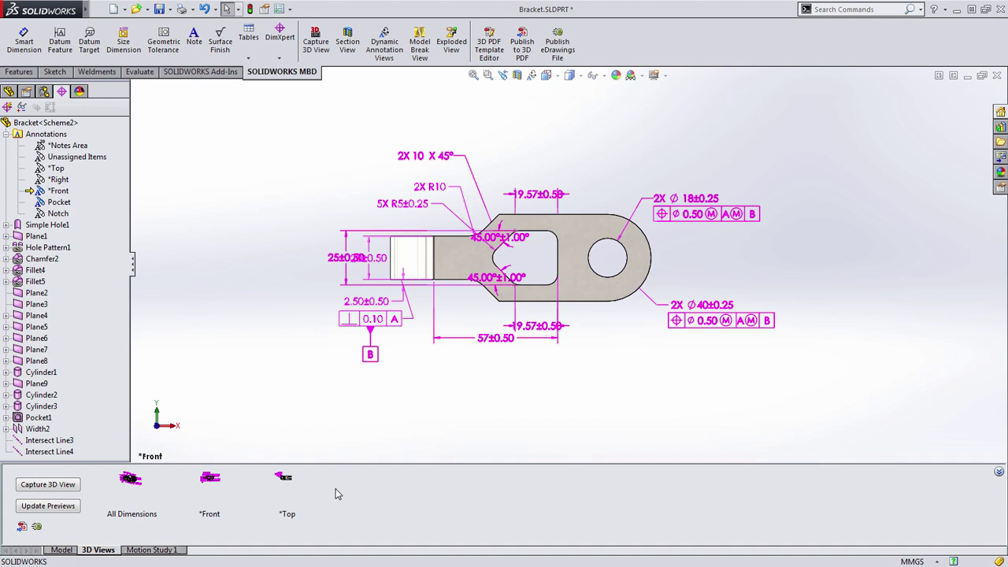
right_click(60, 203)
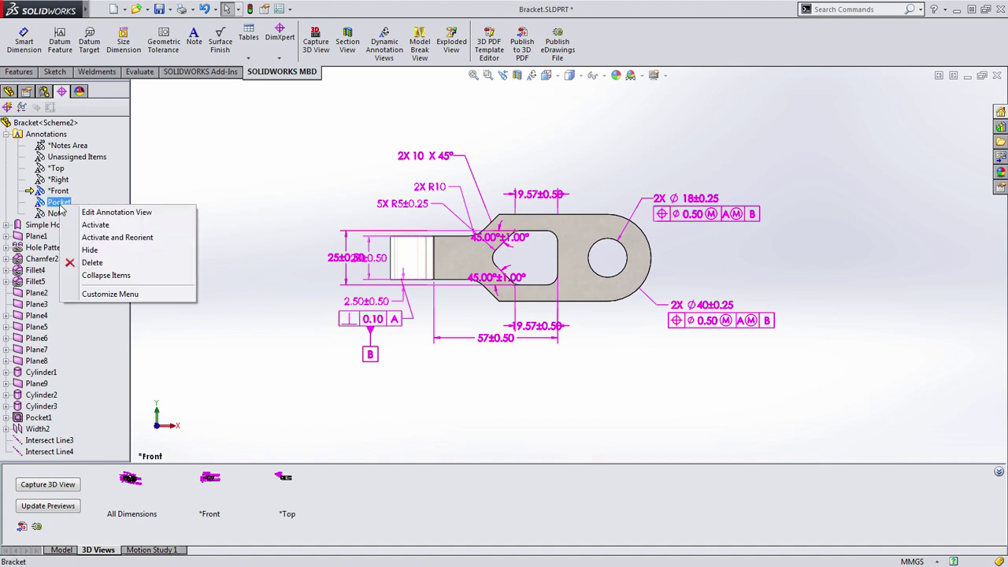
left_click(130, 237)
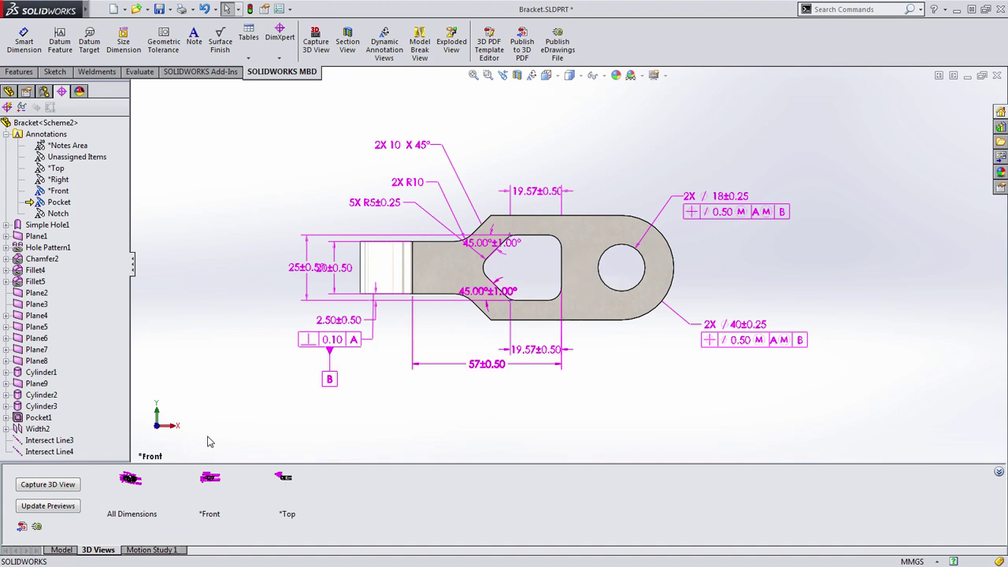
Step: Capture a 3D view named Pocket containing only the Pocket annotations, excluding *Front
left_click(47, 484)
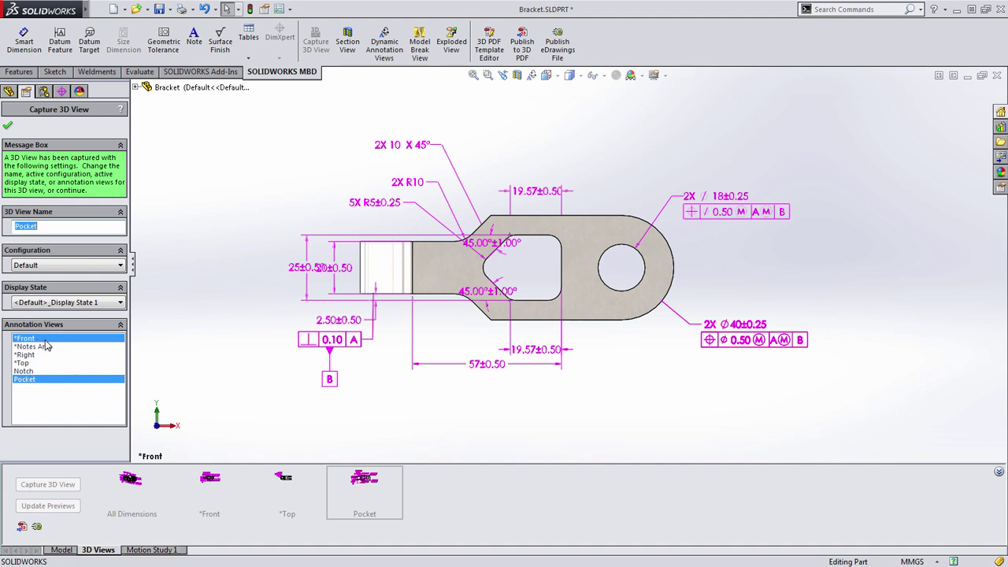
left_click(47, 339, "ctrl")
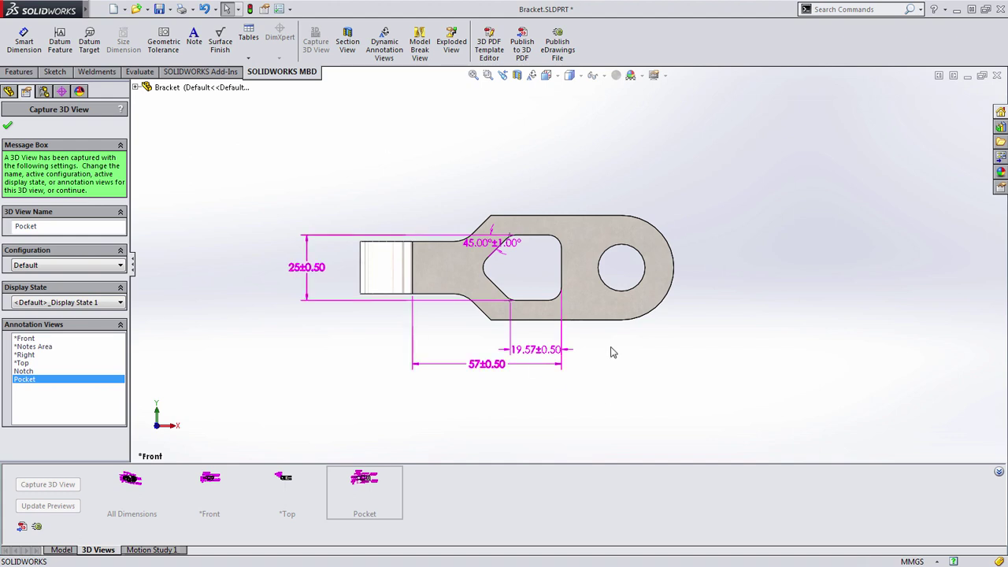
left_click(7, 126)
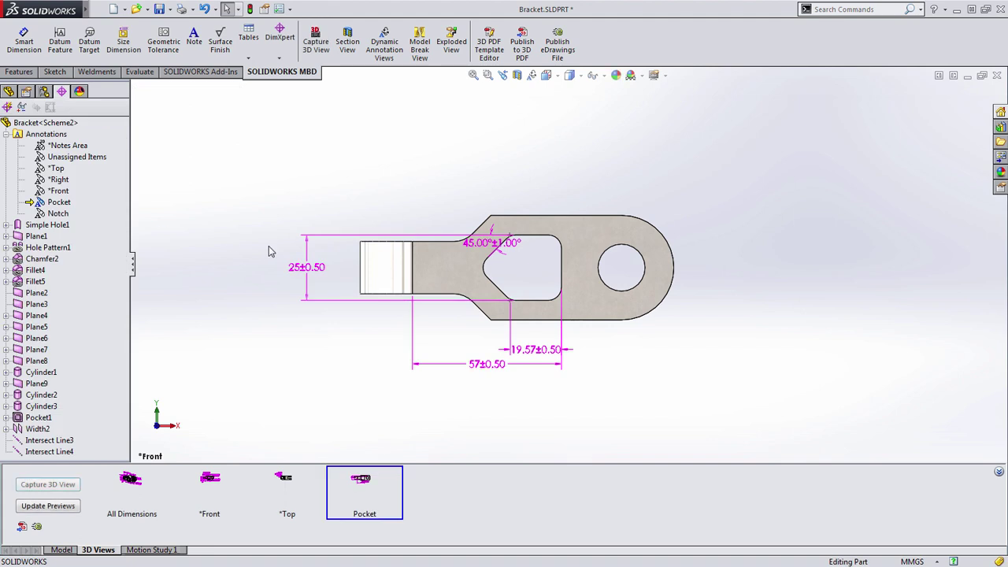
Step: Recapture the *Front 3D view with the Pocket annotation view deselected
left_click(217, 485)
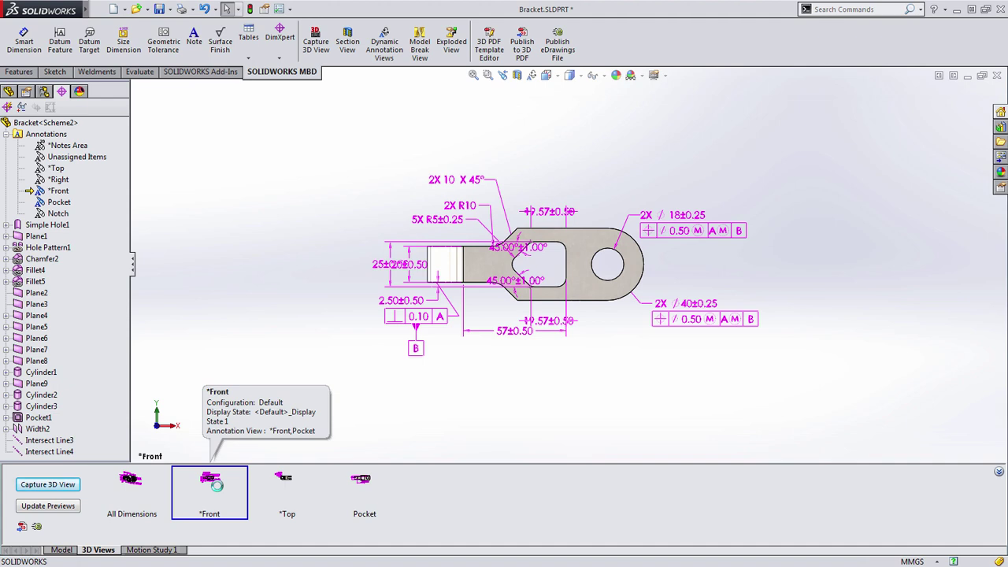
right_click(217, 485)
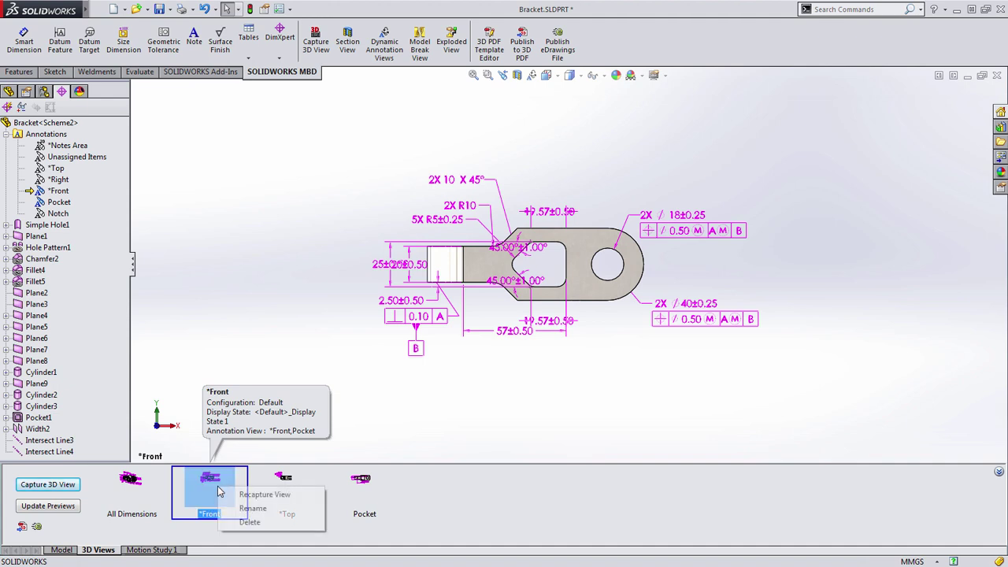
left_click(261, 495)
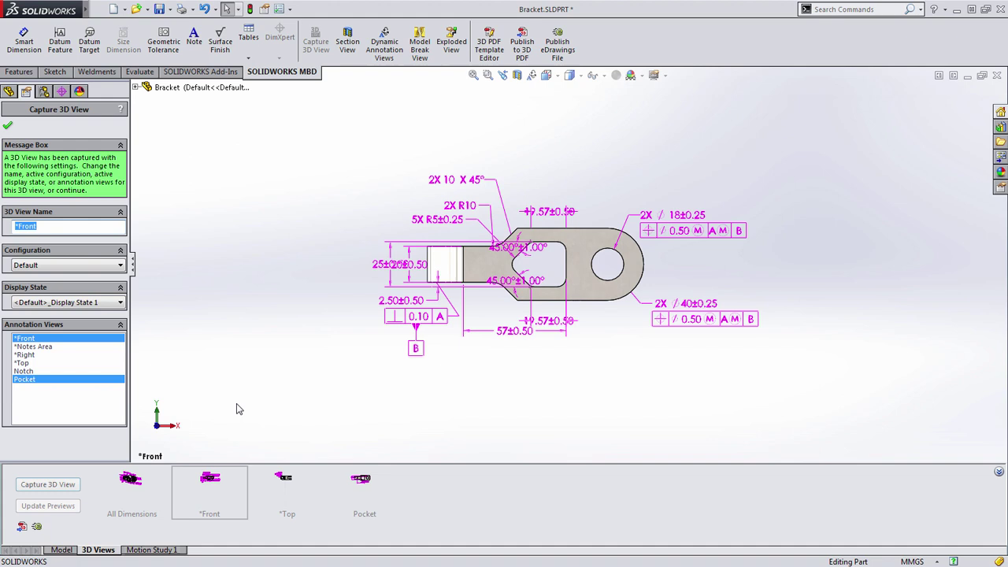
left_click(26, 381)
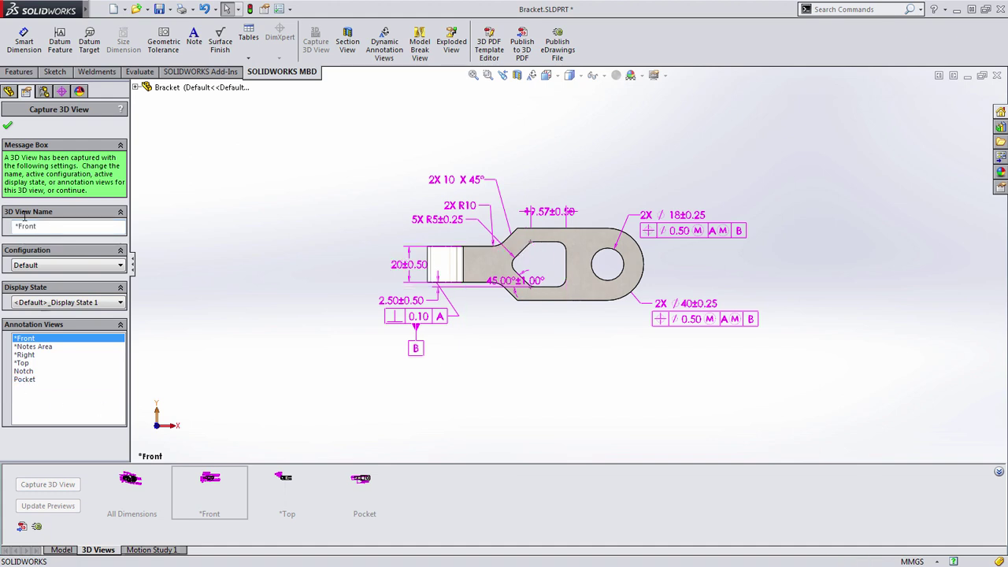
left_click(7, 125)
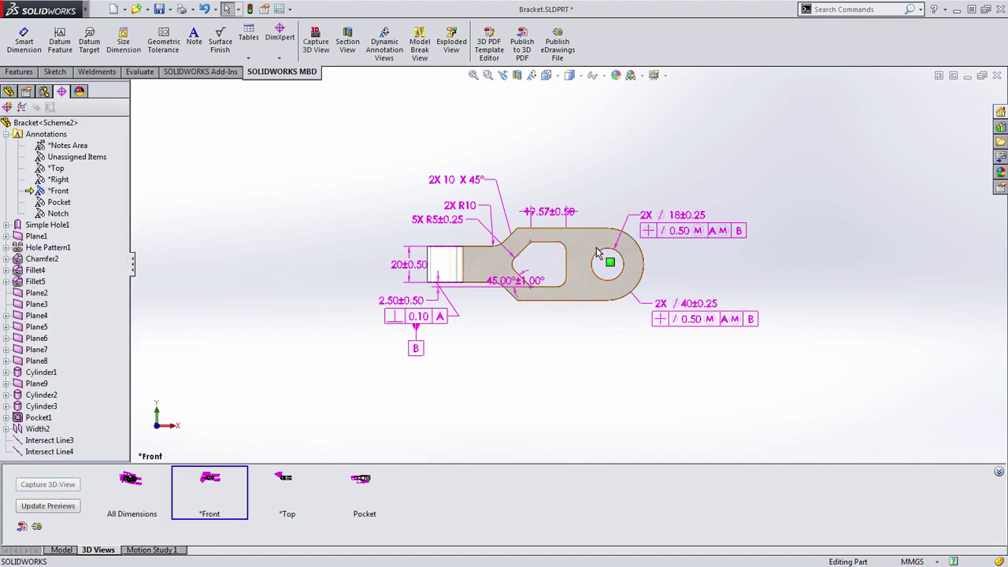
Step: Move the 2.50±0.50, 45°, 19.57±0.50 and 5X R5±0.25 dimensions into the Pocket annotation view
scroll(598, 254, "down", 3)
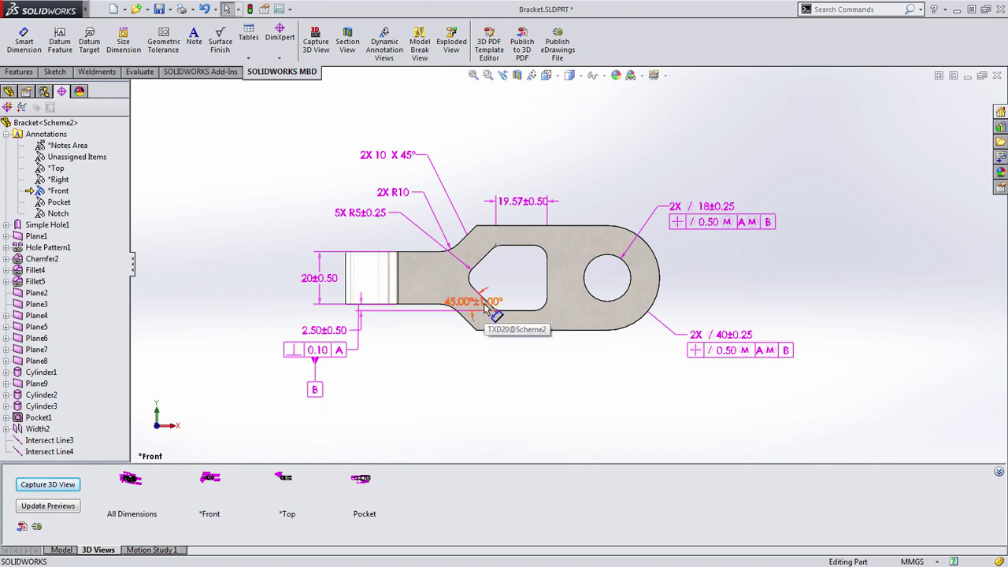
left_click(330, 334)
key("a")
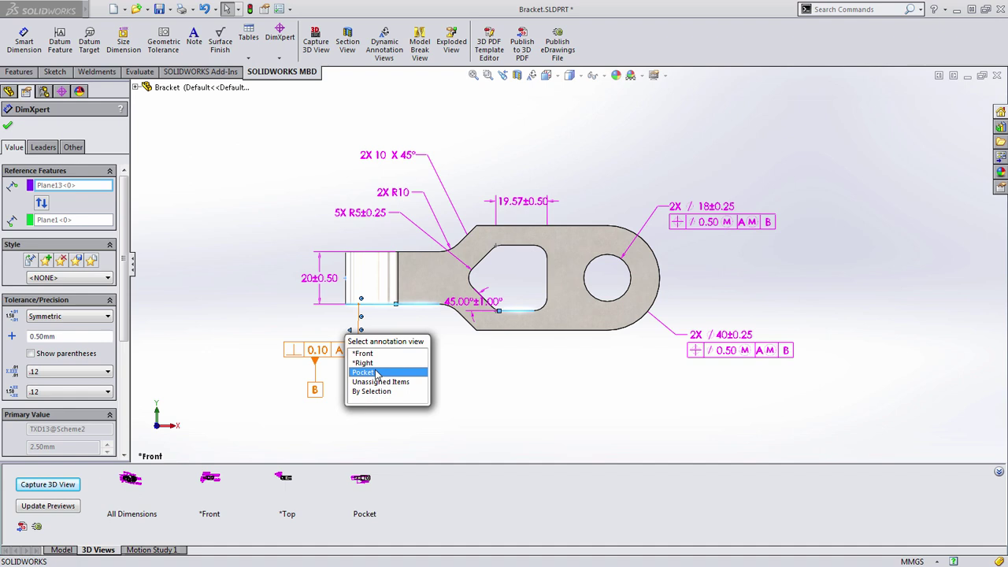
left_click(379, 364)
left_click(472, 307)
key("a")
left_click(496, 330)
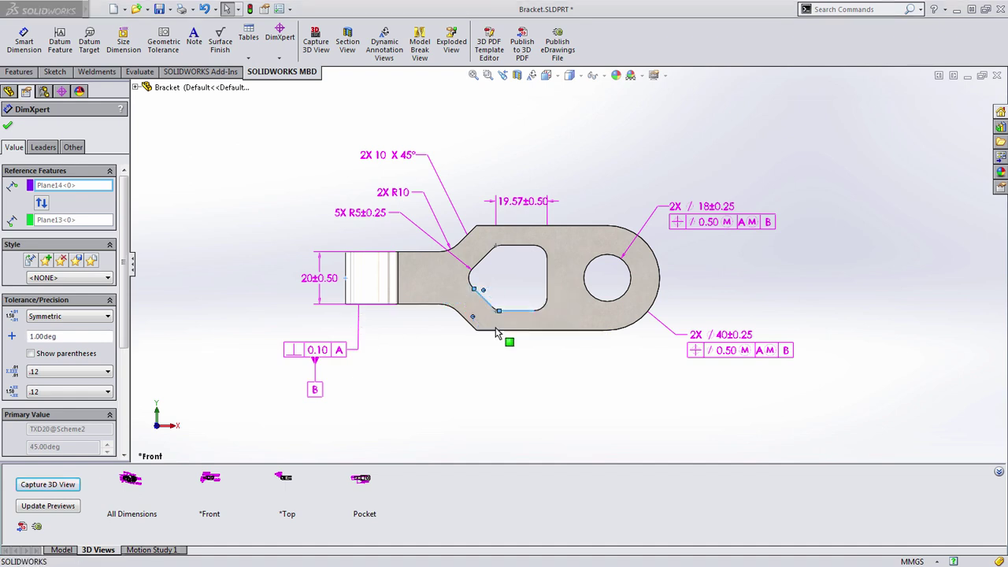
left_click(519, 201)
key("a")
left_click(560, 247)
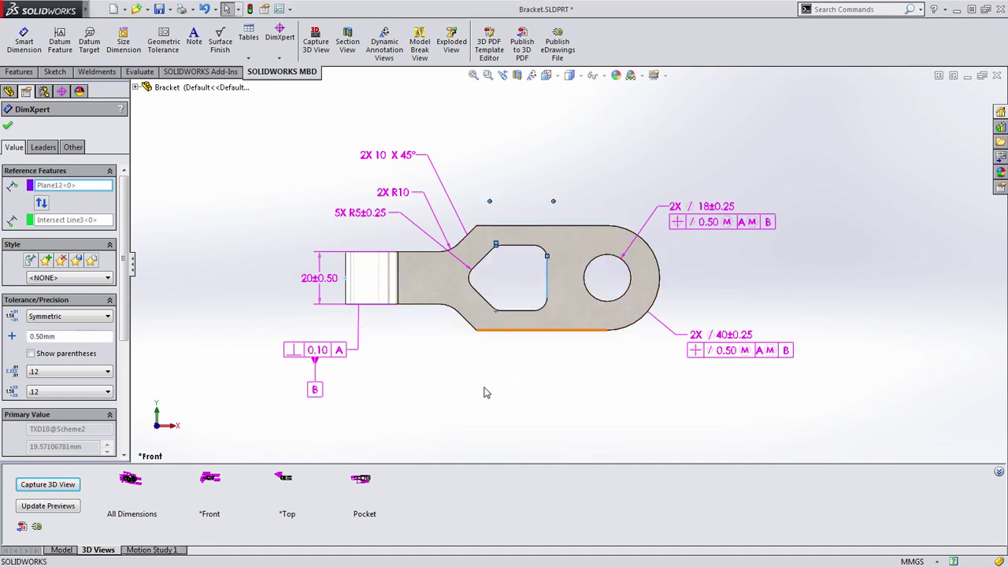
left_click(372, 219)
key("a")
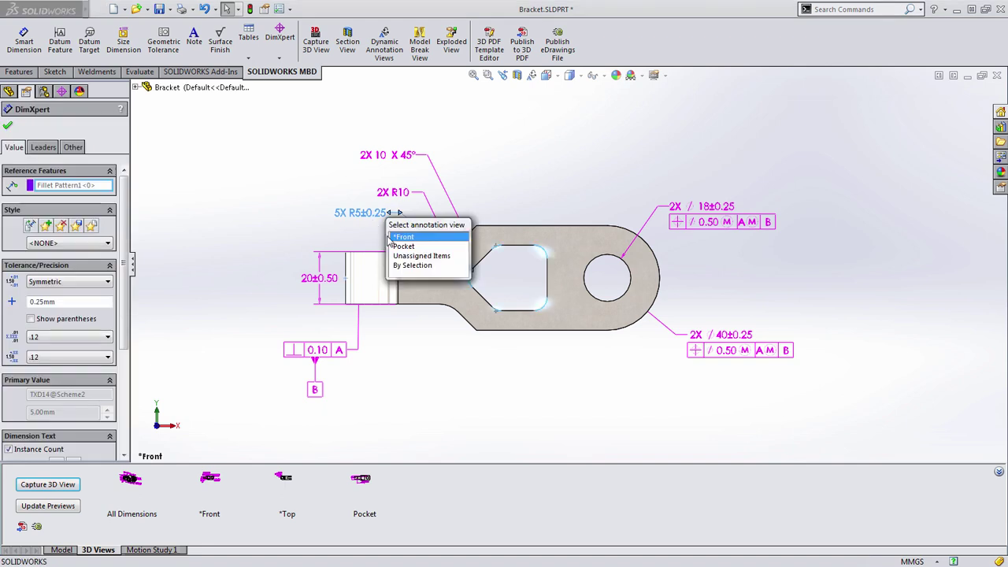
left_click(371, 241)
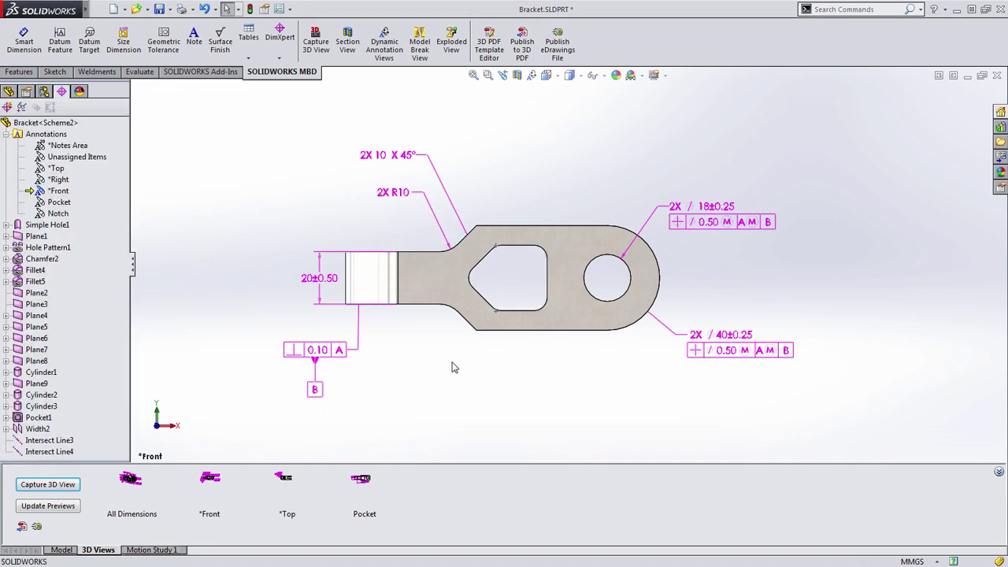
Step: Display the Pocket 3D view and confirm the 5X R5±0.25 callout now appears there
double_click(362, 482)
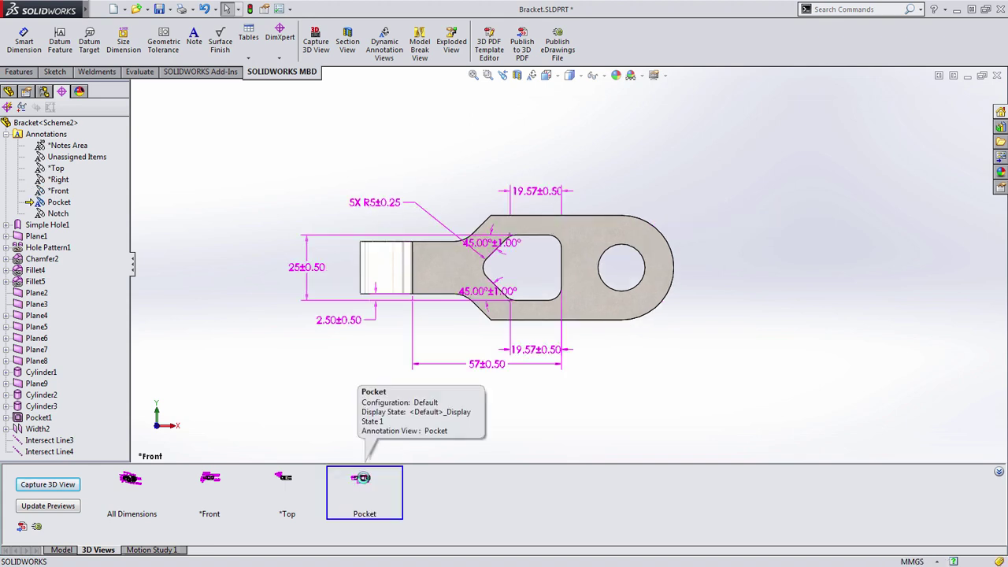
left_click(391, 202)
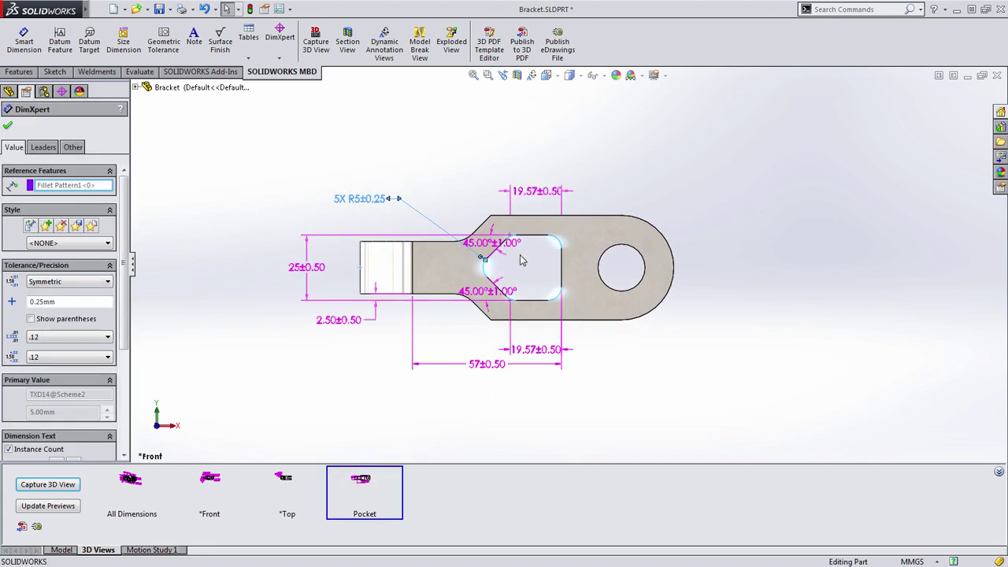
left_click(675, 413)
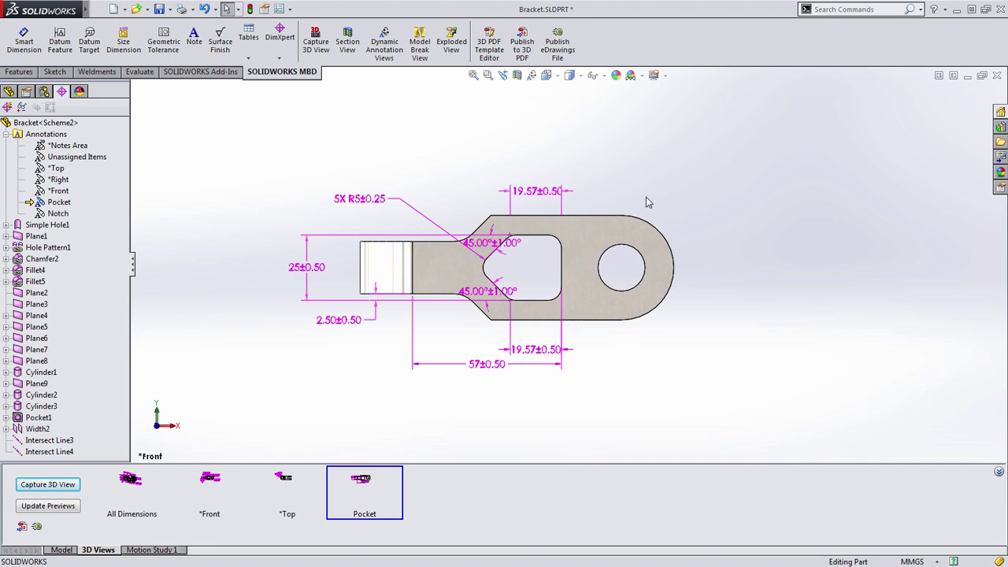
Step: Activate the Notch annotation view and reorient the bracket to its top view
left_click(59, 214)
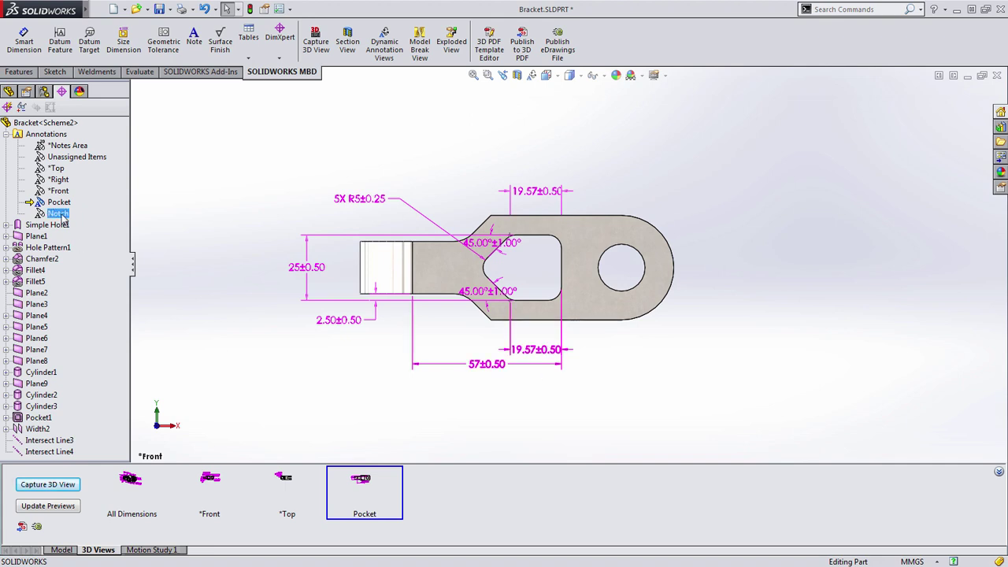
right_click(62, 221)
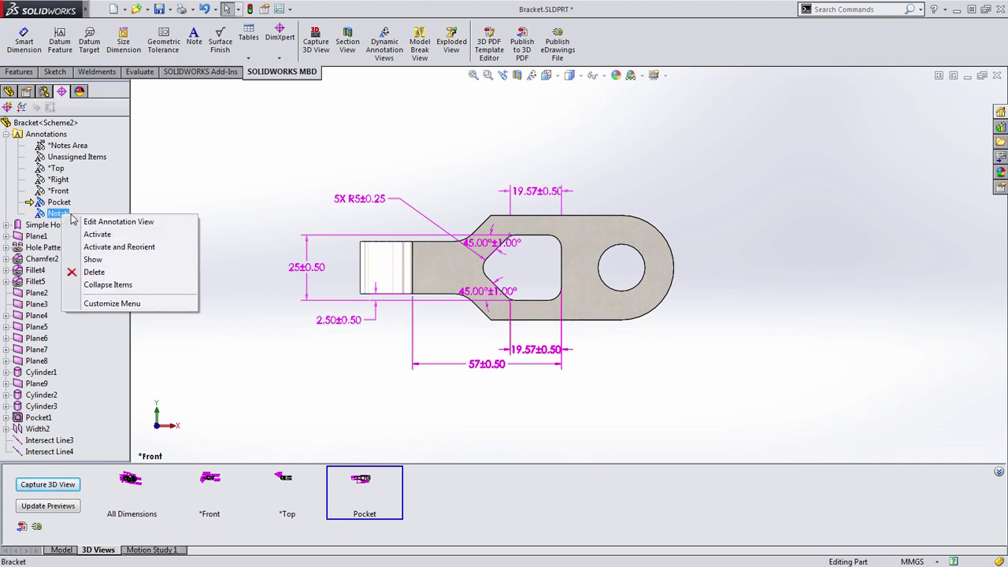
left_click(151, 247)
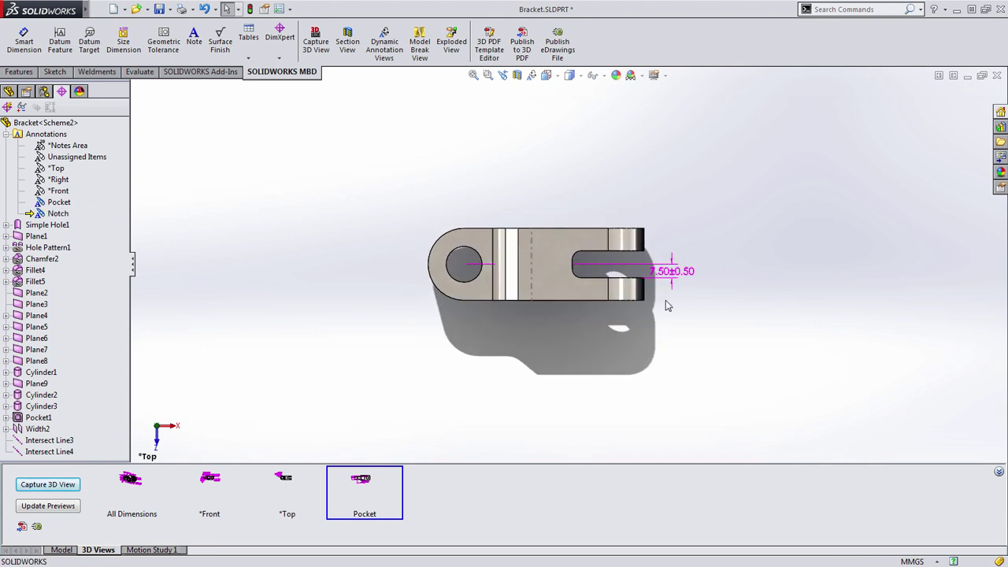
Step: Capture a Notch 3D view with the Pocket annotations excluded
left_click(66, 485)
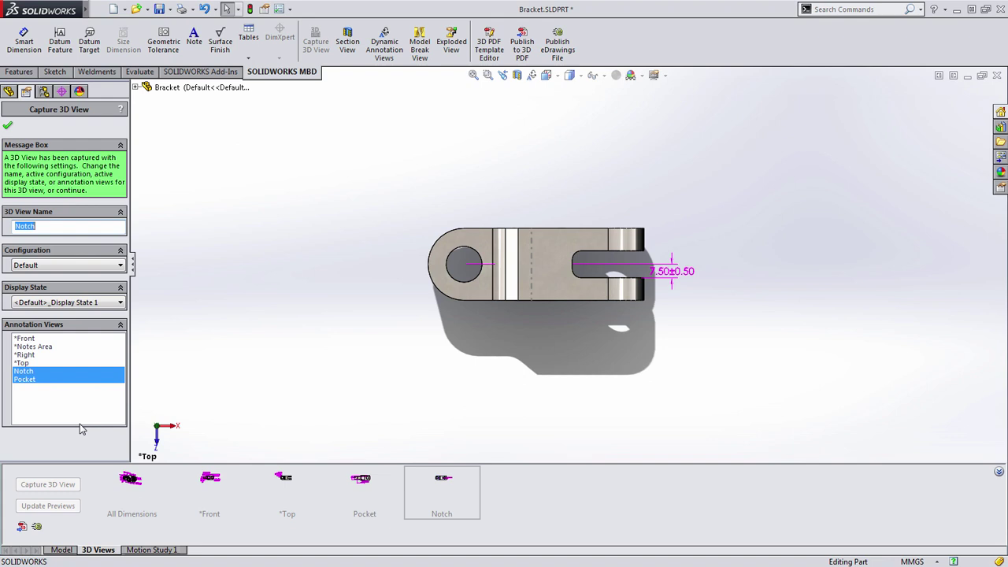
left_click(23, 379, "ctrl")
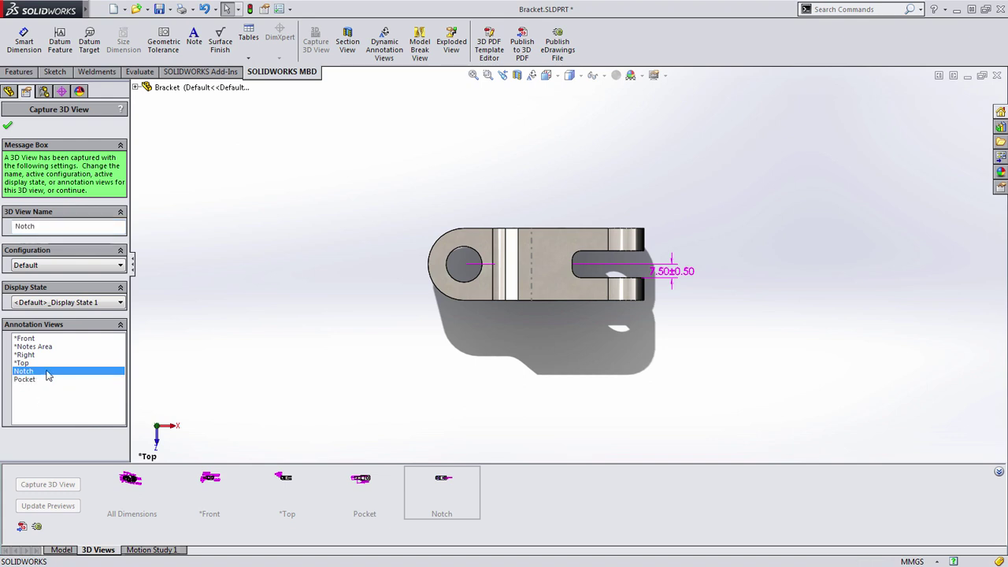
left_click(8, 125)
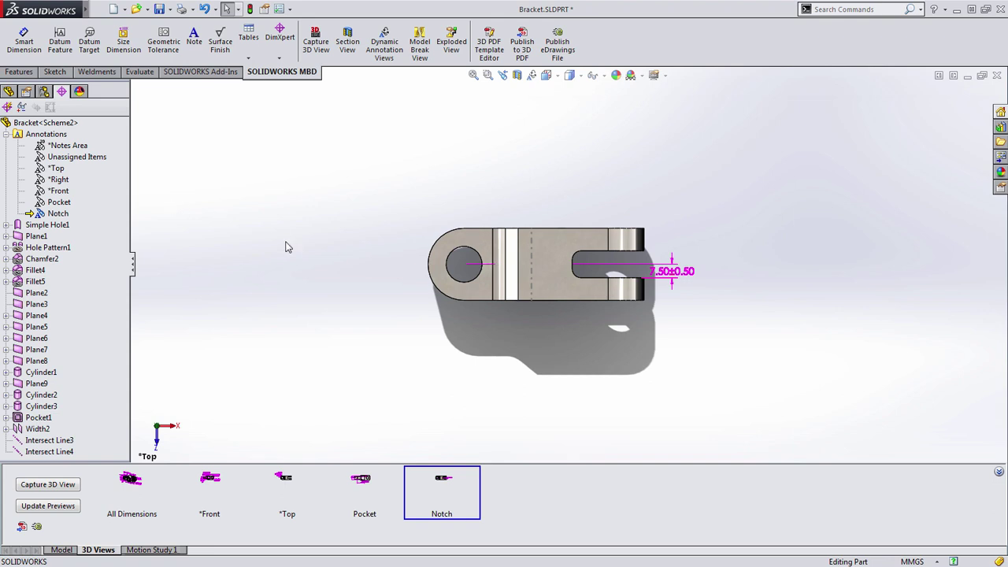
Step: Make the *Top annotation view active to show its dimensions
double_click(77, 160)
left_click(55, 168)
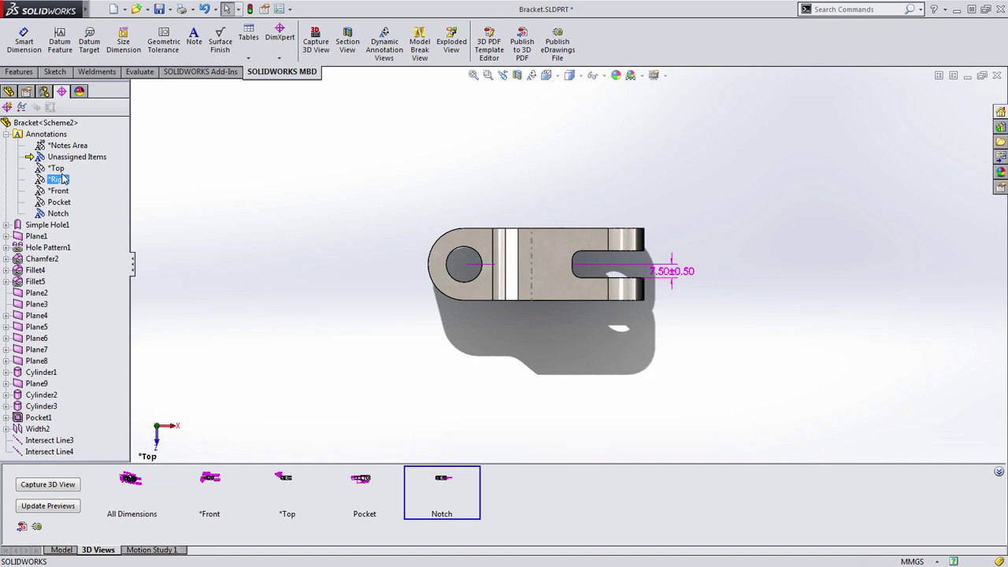
double_click(55, 168)
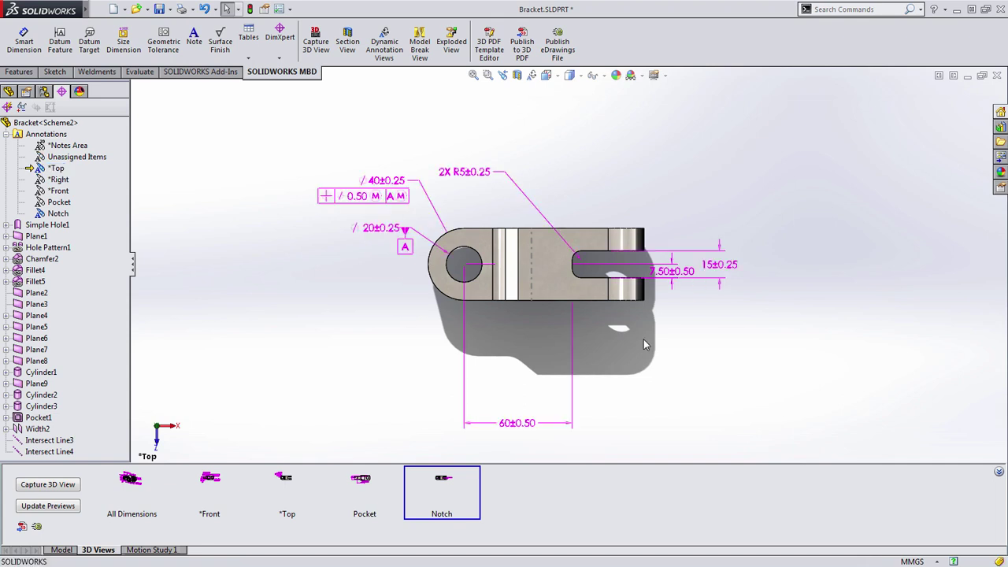
Step: Assign the 15±0.25 and 60±0.50 dimensions to Notch, check Notch, then show All Dimensions
left_click(728, 274)
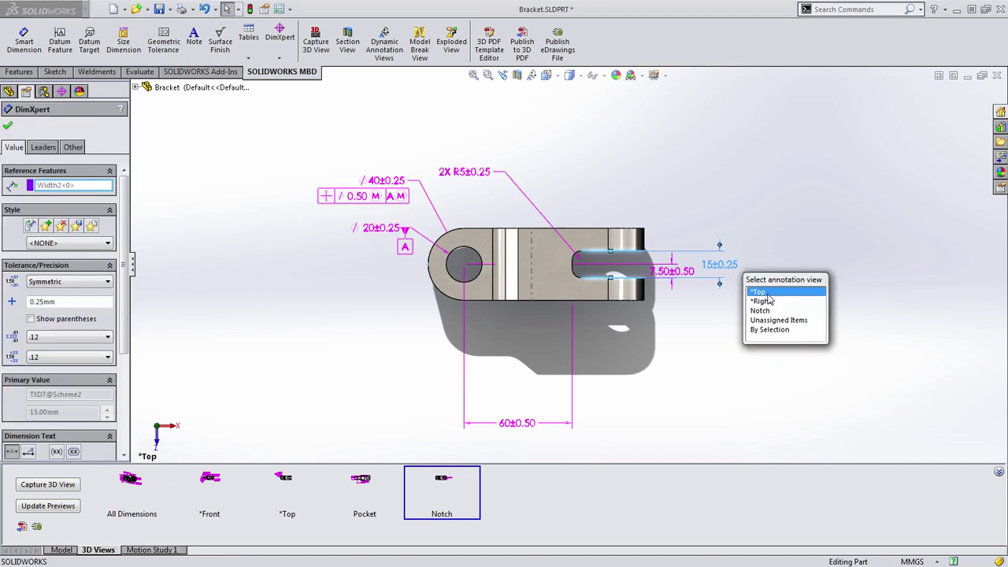
left_click(773, 312)
left_click(550, 423)
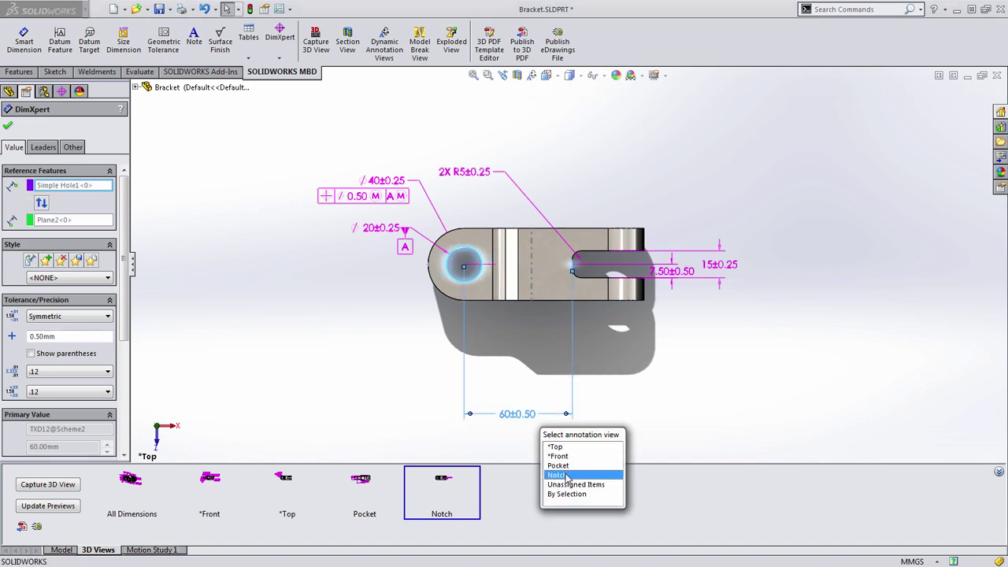
left_click(571, 475)
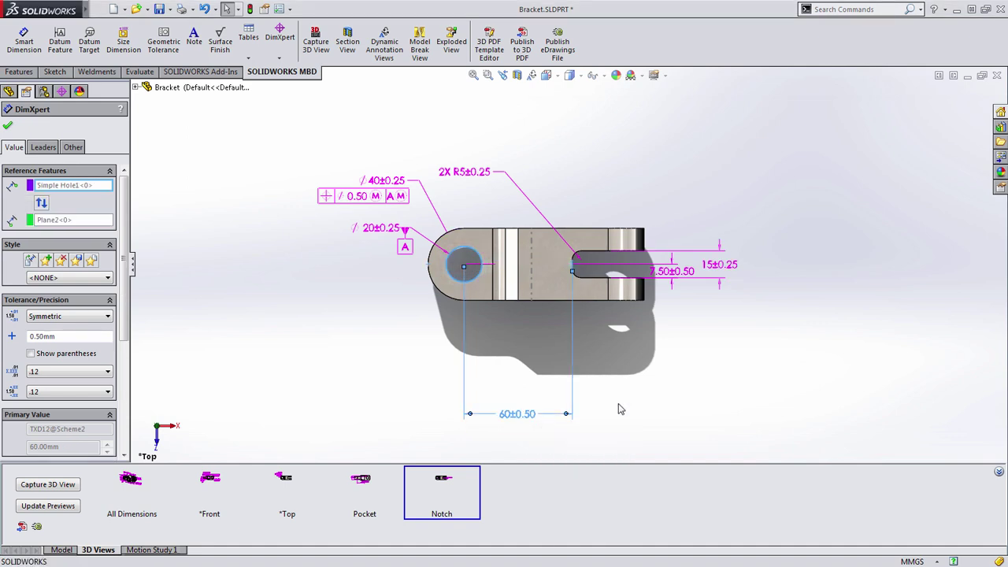
double_click(441, 485)
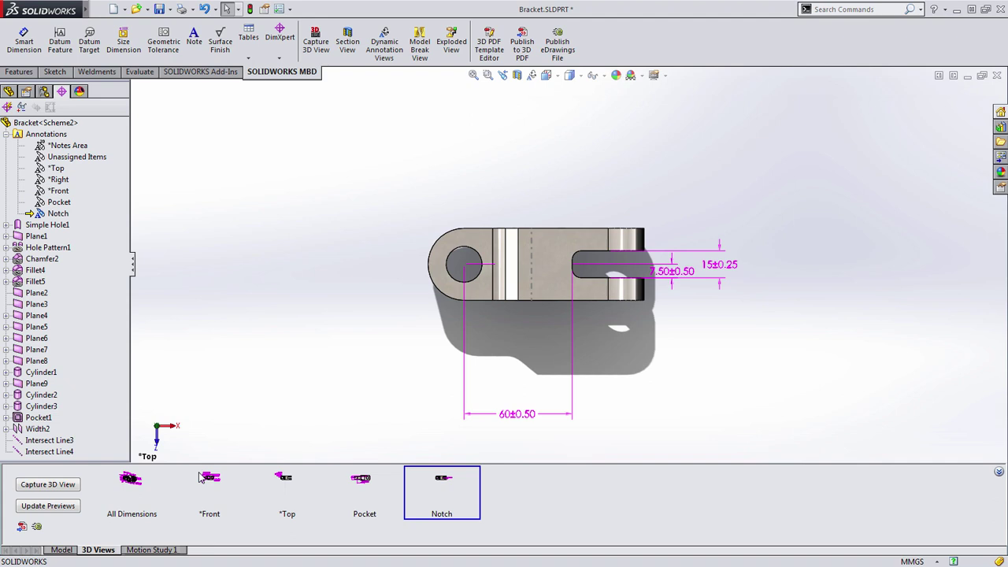
double_click(129, 488)
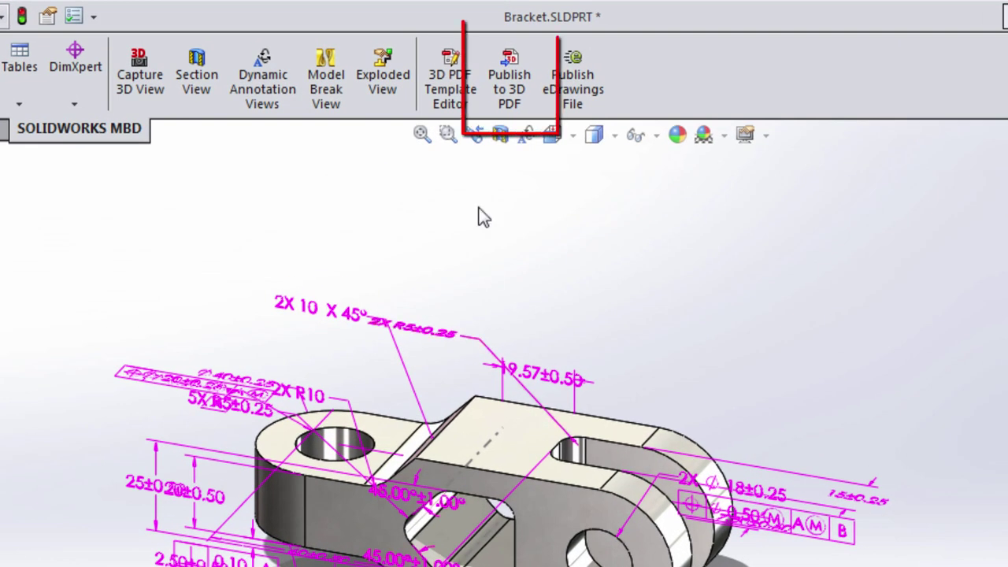
Step: Start a Publish to 3D PDF using the A4 Landscape template
left_click(497, 83)
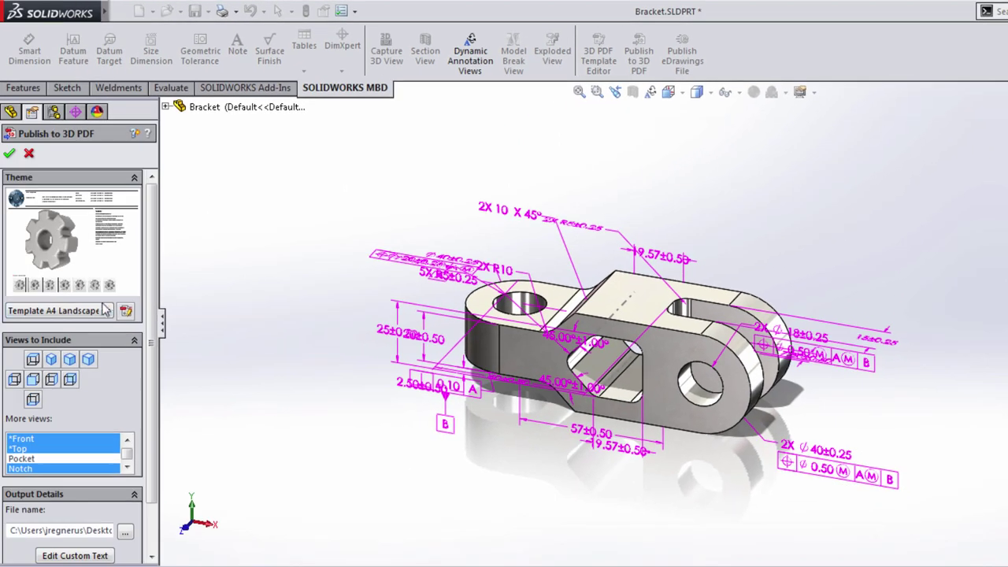
left_click(100, 310)
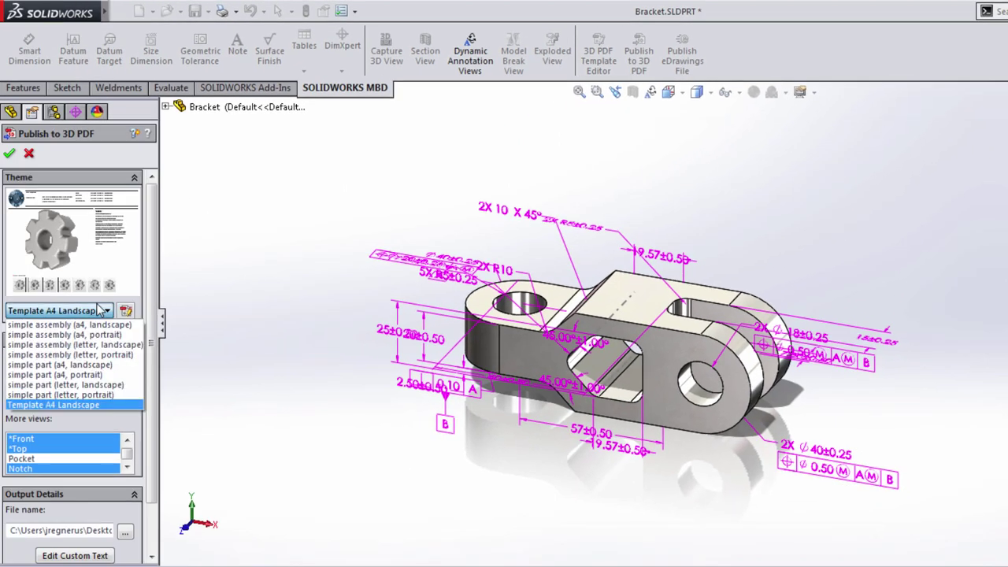
left_click(100, 310)
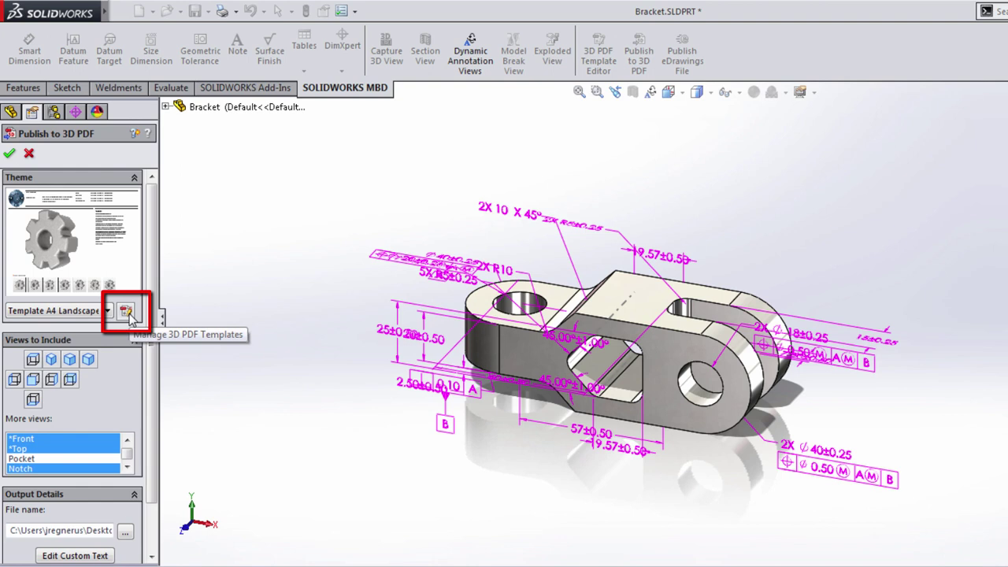
Step: Include the *Front, *Top, Pocket and Notch views and open the custom text entry
left_click(126, 311)
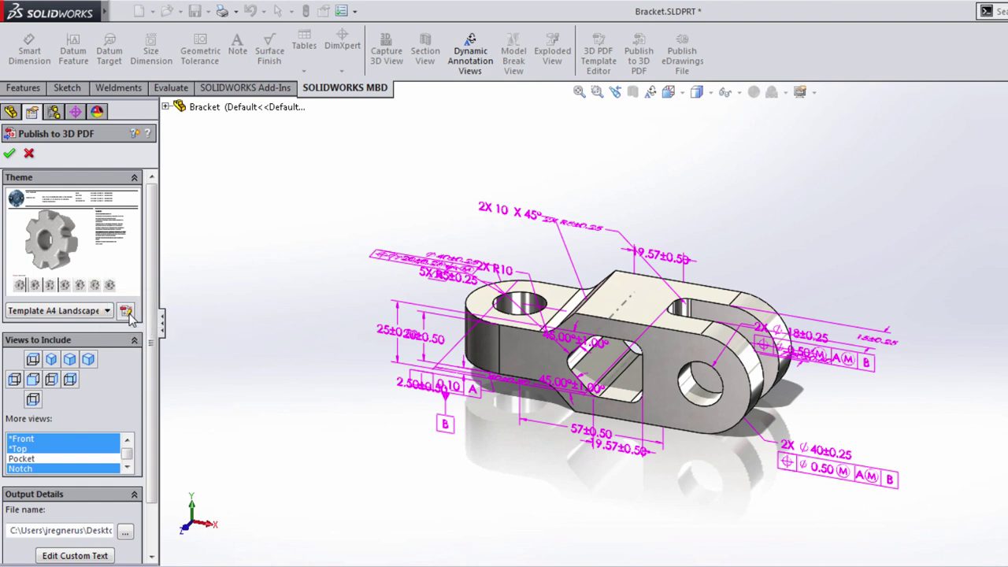
left_click(42, 460)
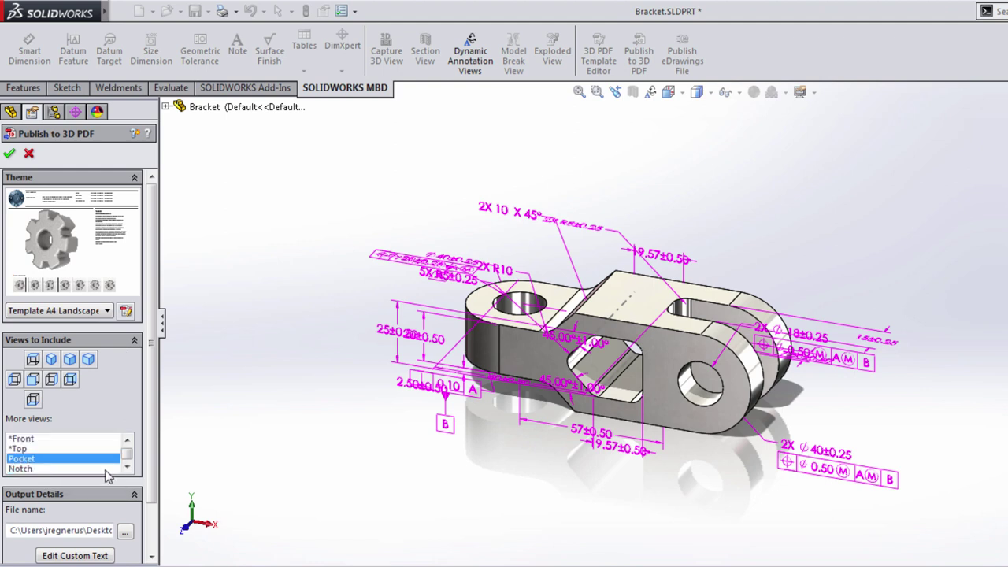
scroll(128, 455, "up", 2)
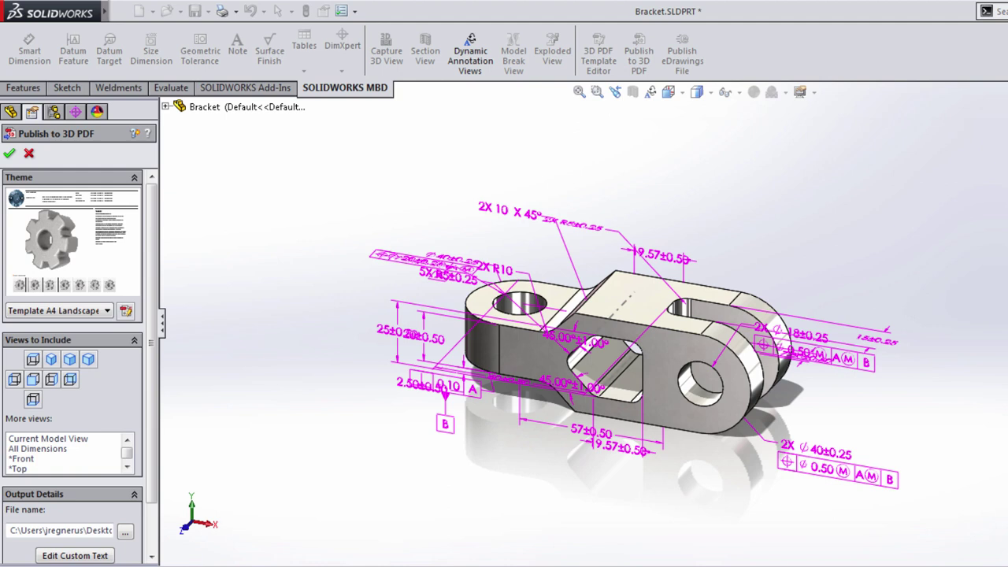
left_click(36, 448)
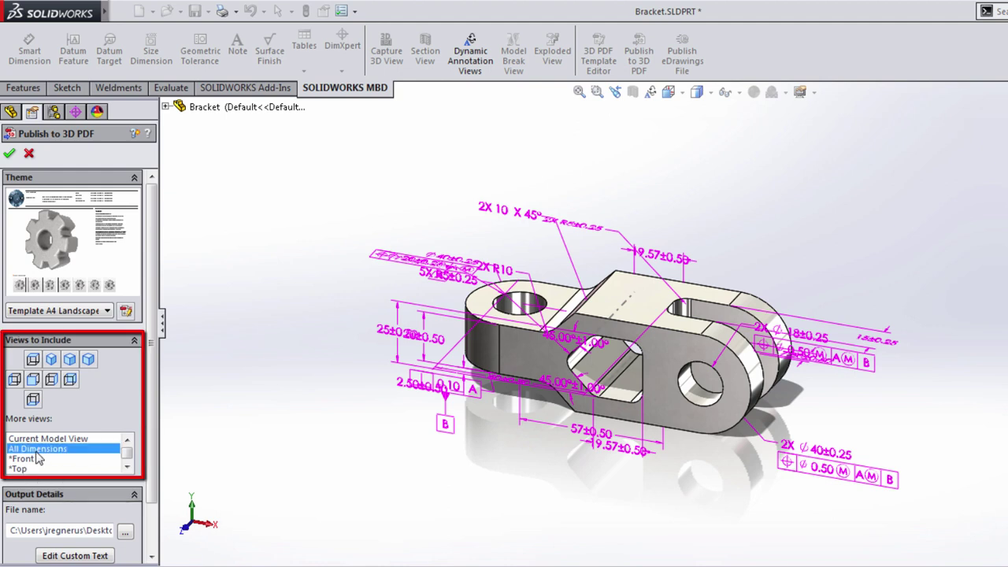
scroll(37, 458, "down", 2)
left_click(26, 470, "shift")
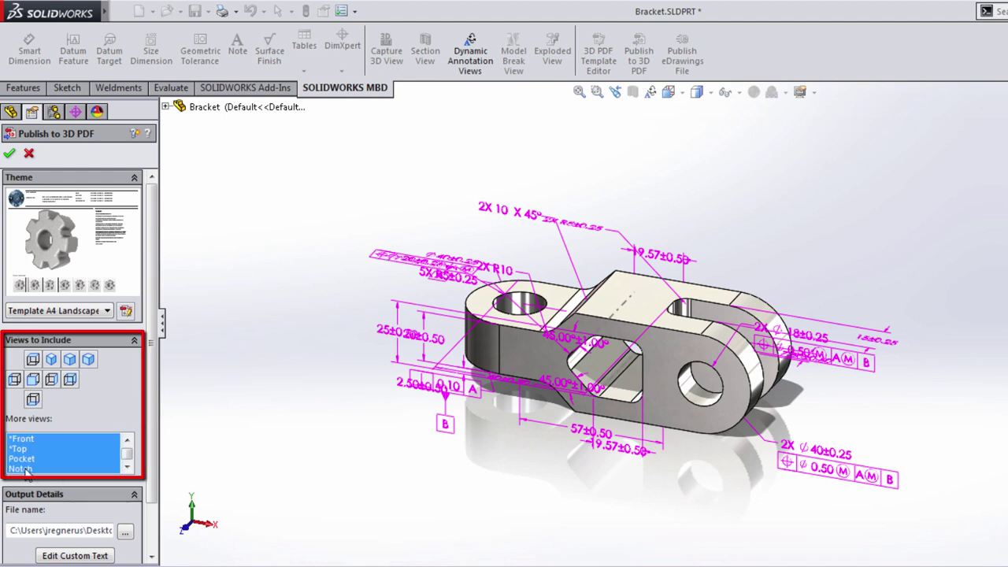
scroll(63, 488, "down", 2)
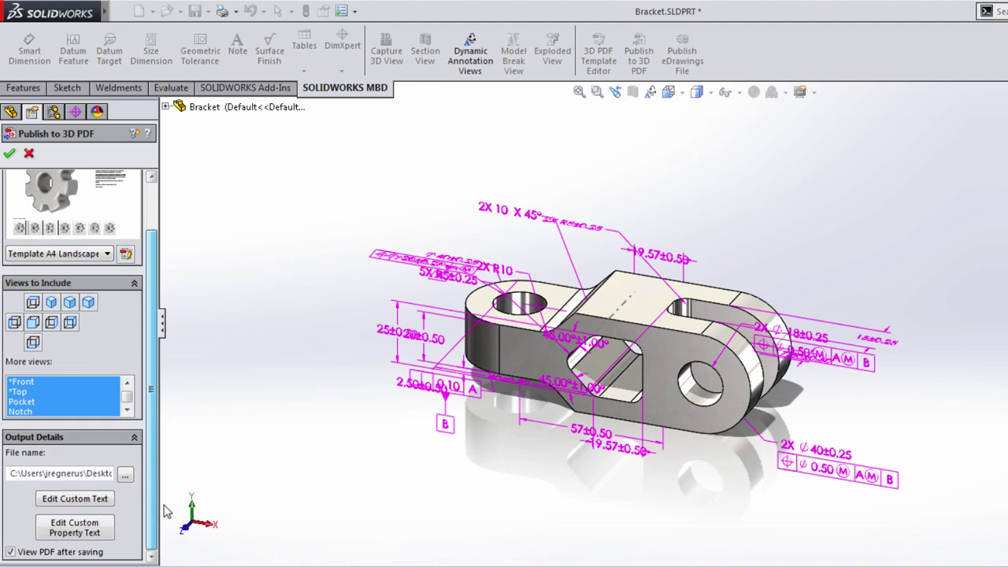
left_click(74, 499)
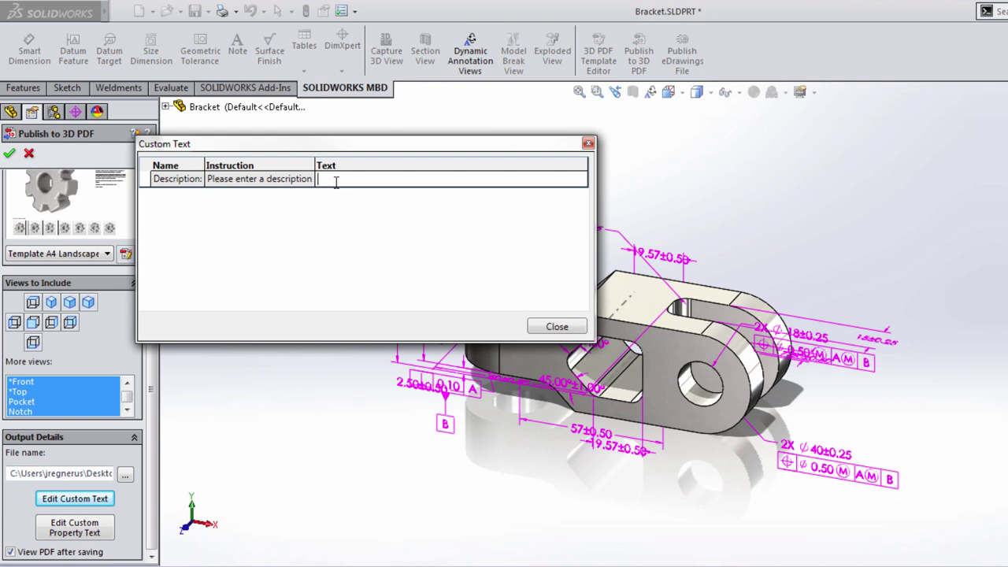
Step: Enter the description 'Machined Bracket', review the custom property text, and publish the 3D PDF
type("Machined Bracket")
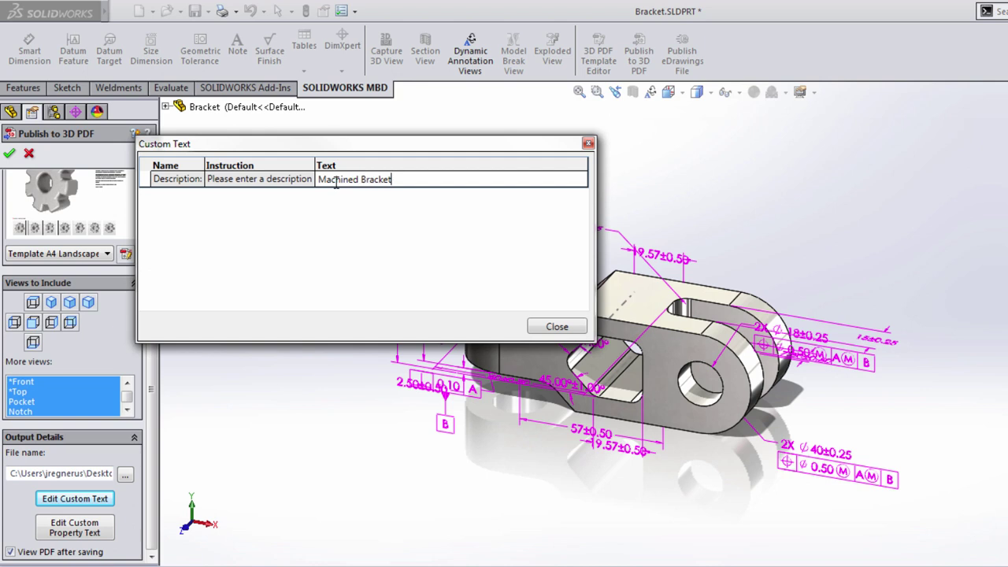
left_click(551, 326)
left_click(78, 533)
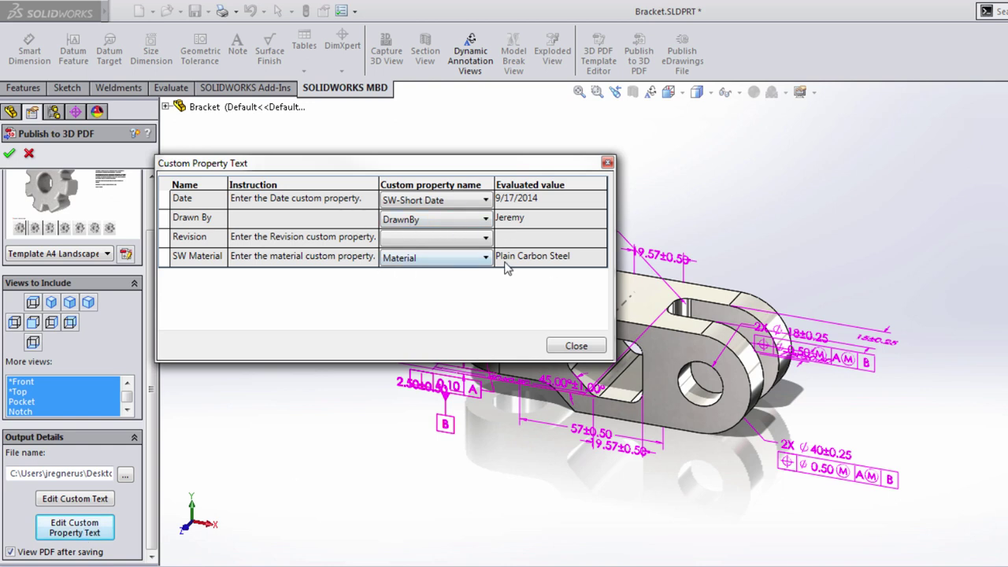
left_click(576, 345)
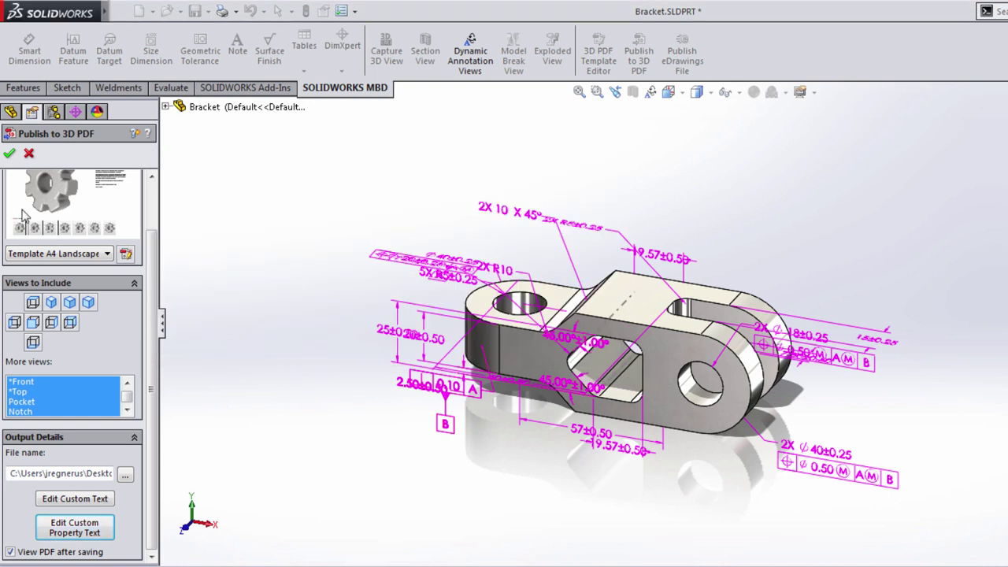
left_click(10, 154)
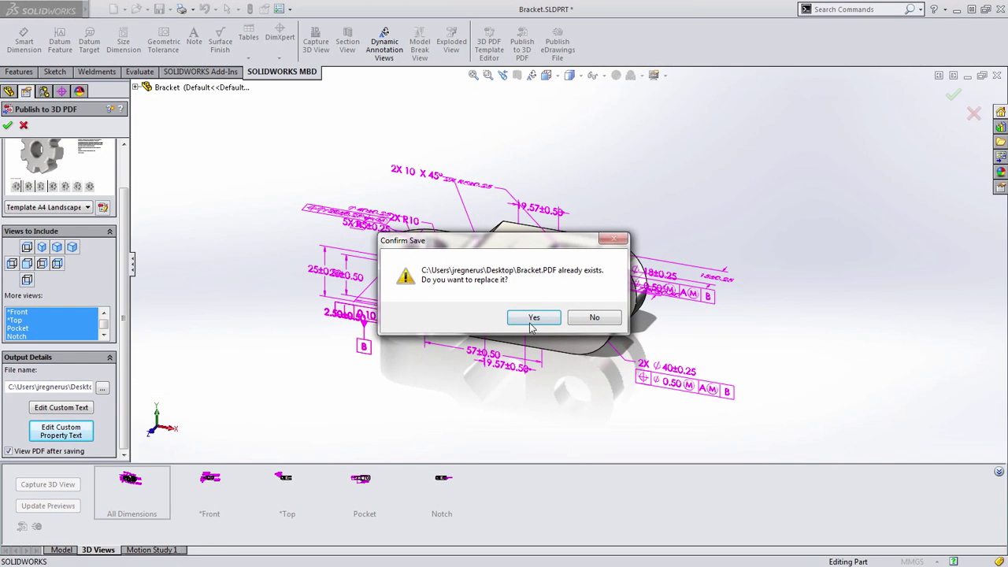
Step: Overwrite the existing Bracket.PDF so the 3D PDF is generated and opens in Acrobat
left_click(534, 318)
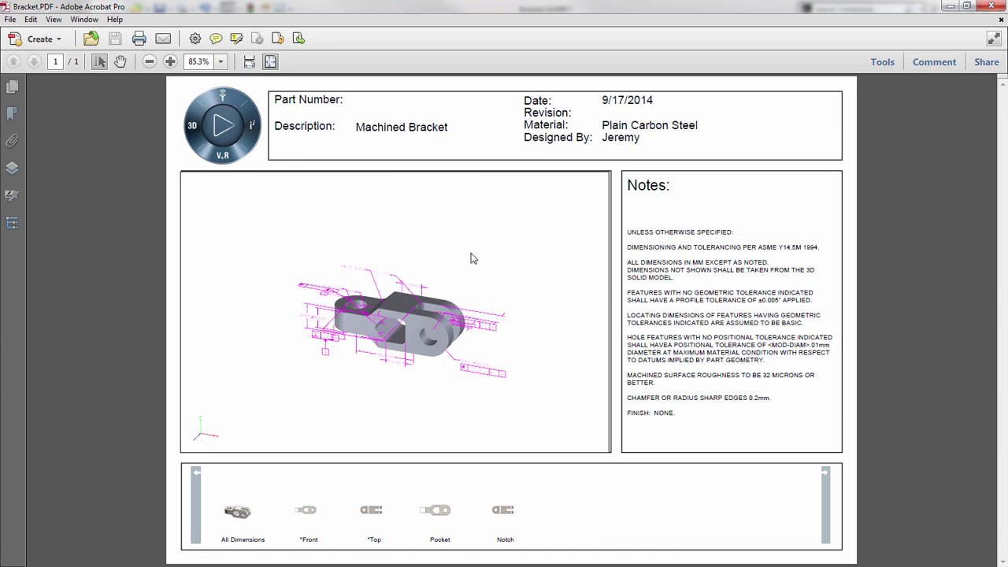
Step: Rotate the 3D bracket, switch to the Pocket view, zoom in, and orbit to isometric
left_click_drag(472, 258, 434, 387)
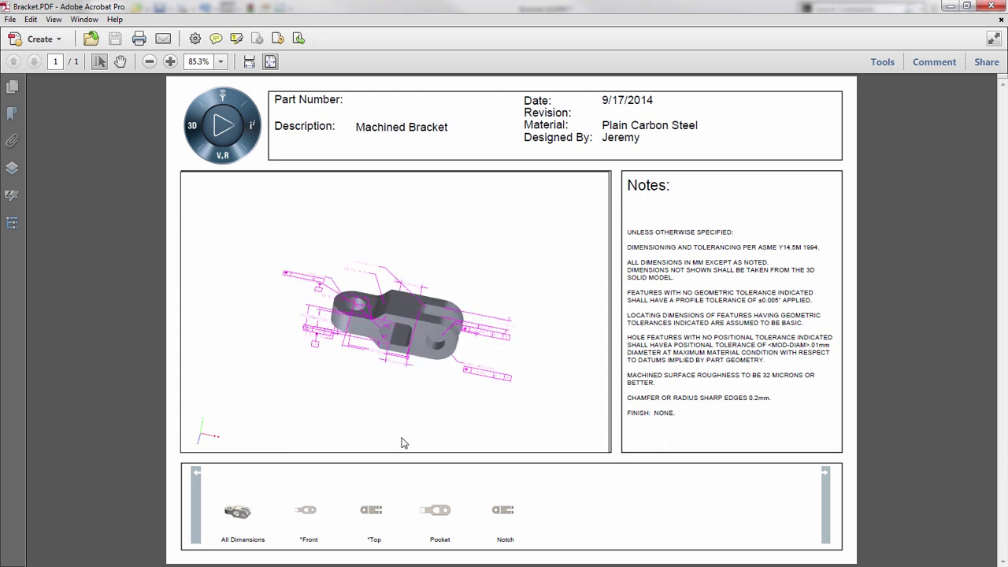
left_click(438, 513)
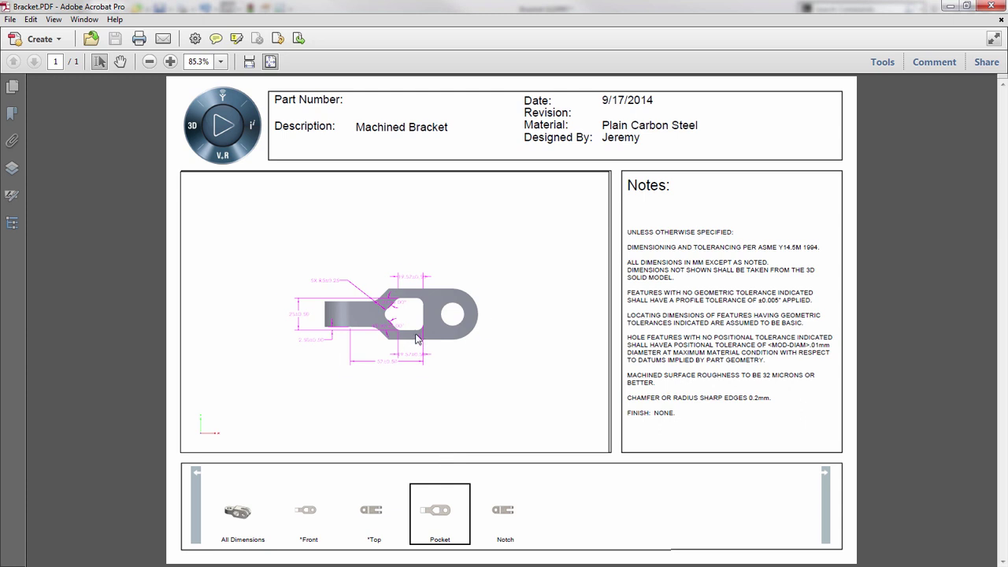
scroll(413, 333, "up", 3)
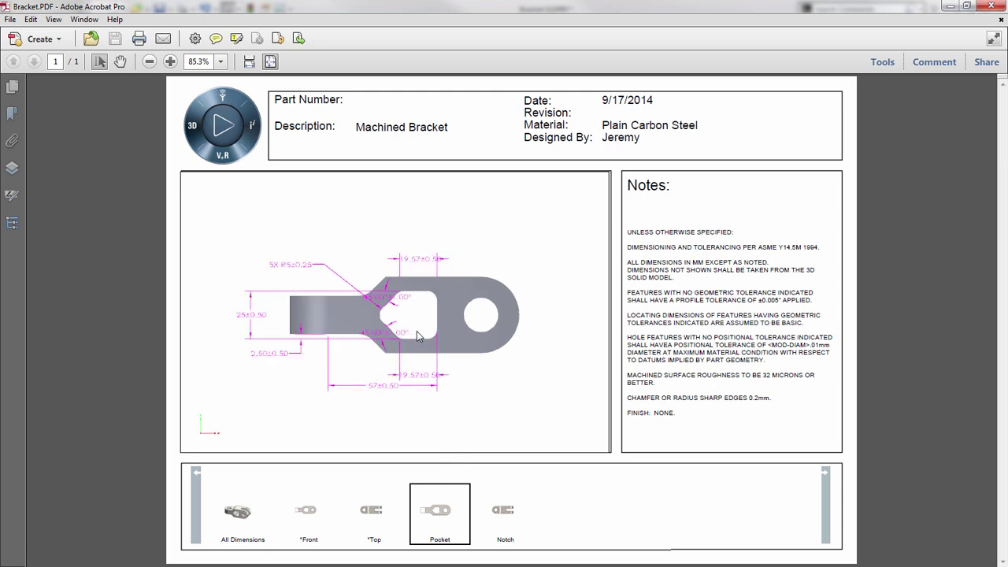
left_click_drag(543, 275, 428, 308)
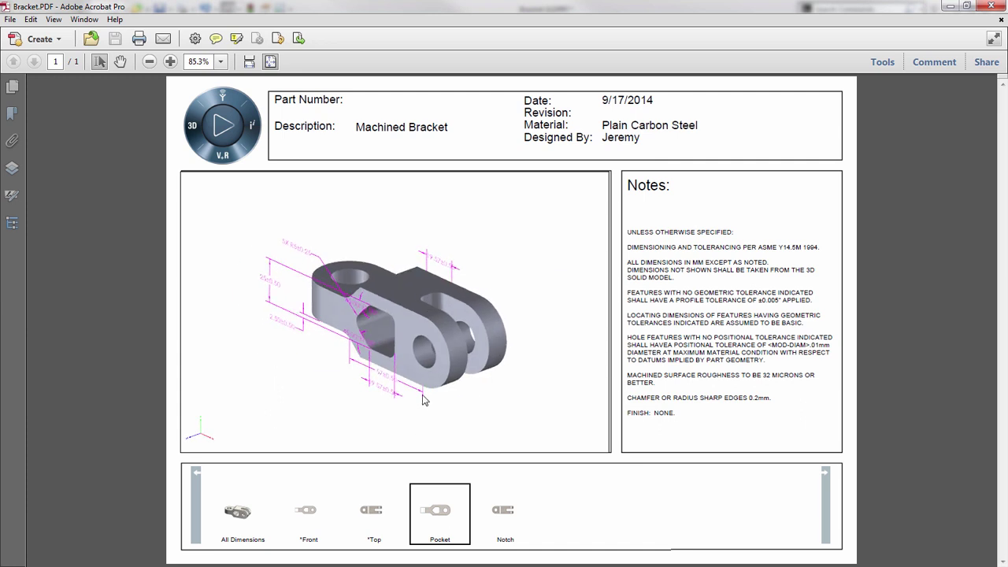